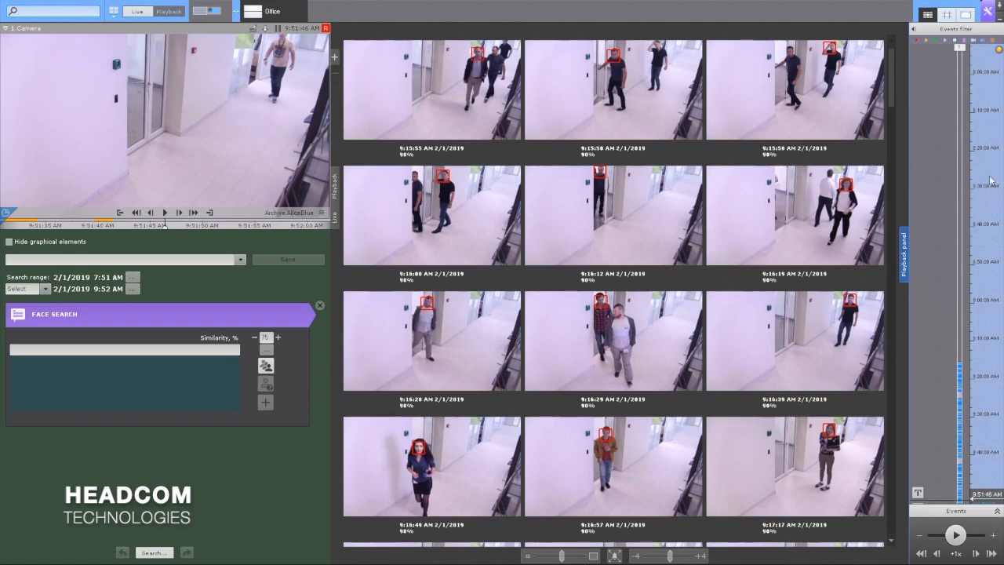
Step: Open the detection tool settings and review 1.Camera's Loitering1, Object appearance in area and Face detection tools
click(988, 16)
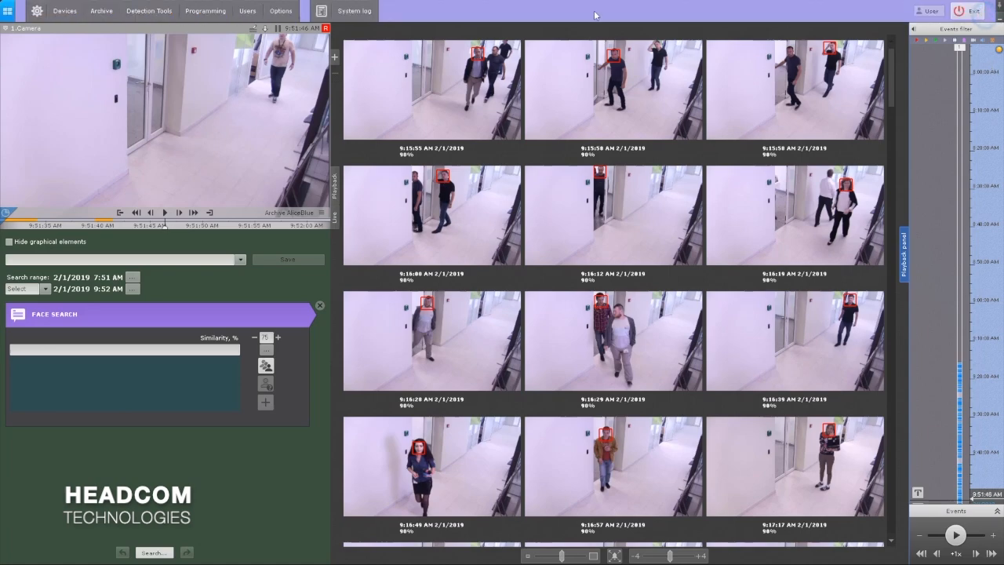
click(149, 11)
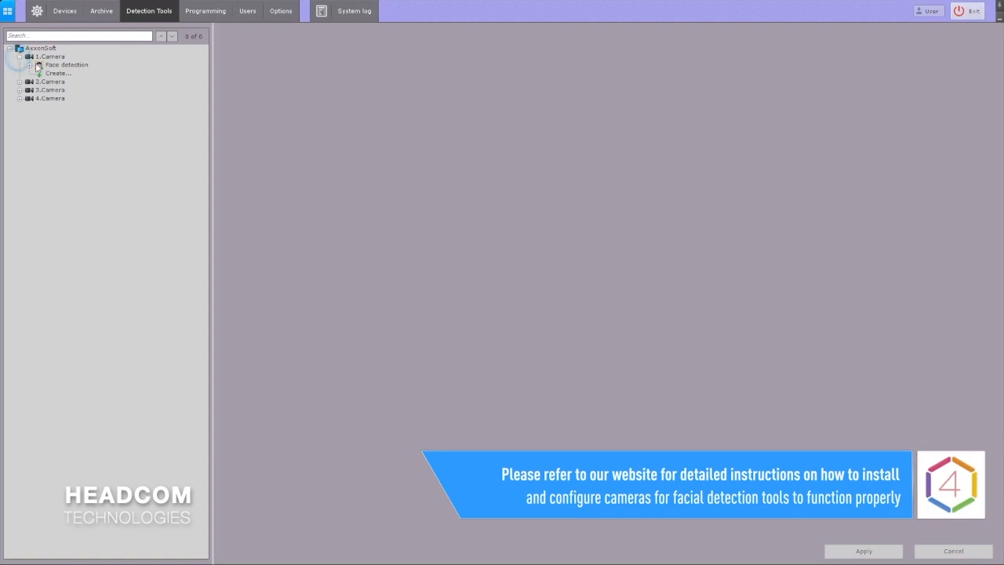
click(69, 74)
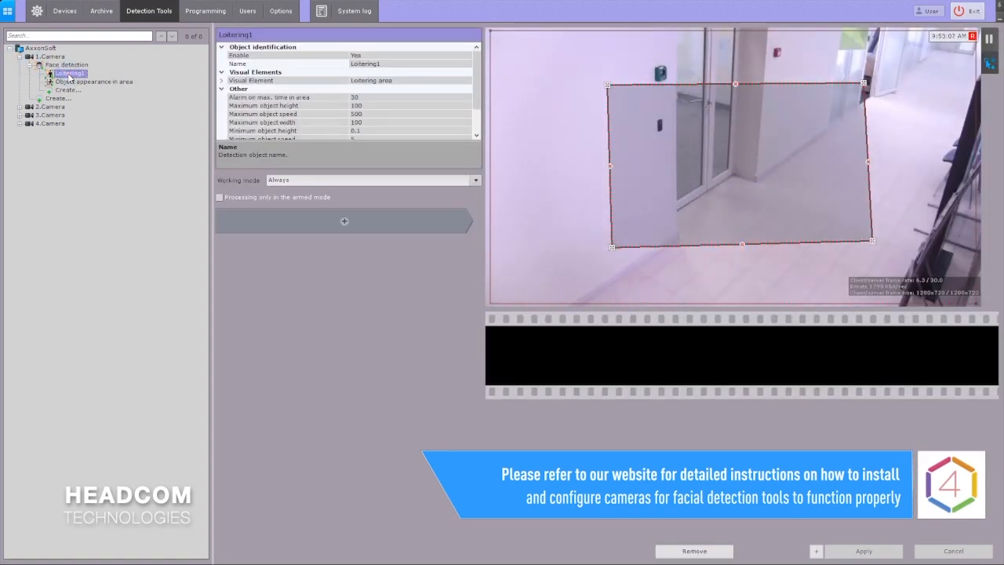
click(82, 81)
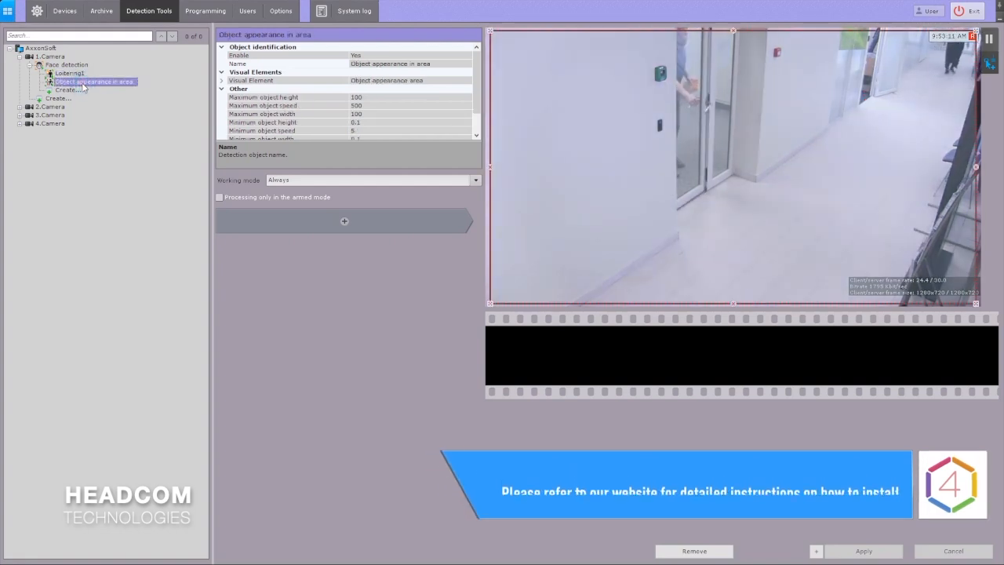
click(67, 68)
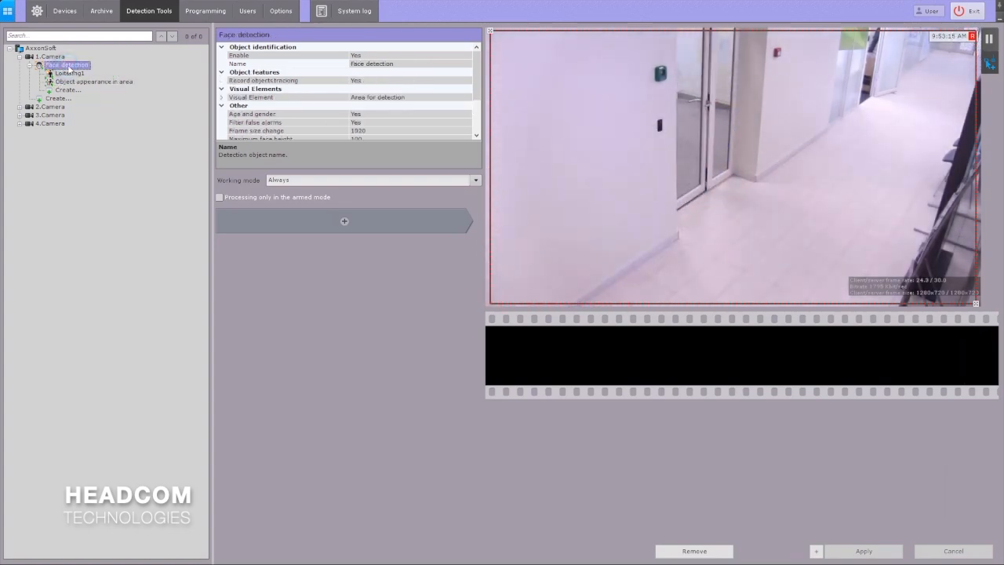
Step: Review the Record objects tracking, Track loss time and Frame size change parameters of 1.Camera's face detection
click(355, 81)
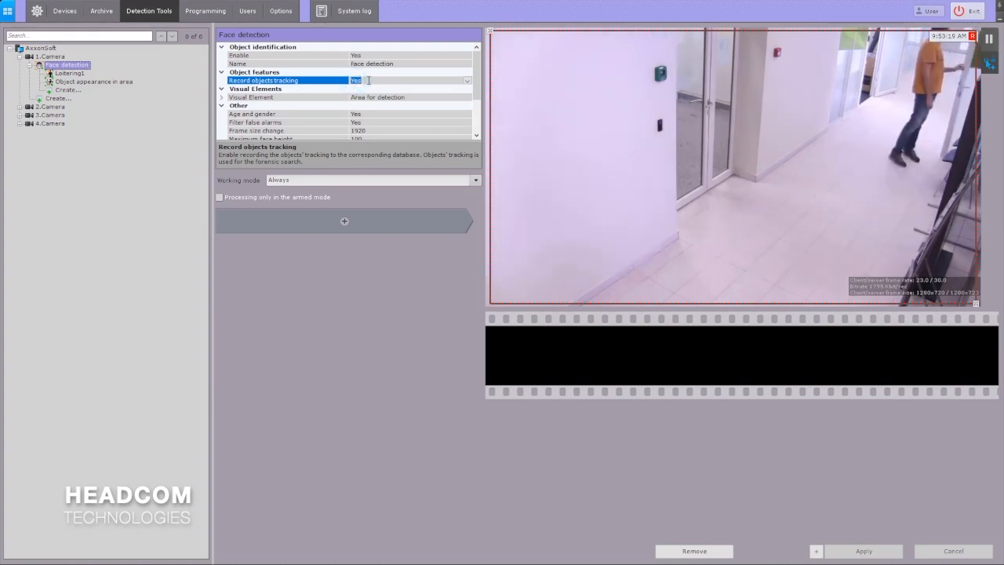
drag(474, 76, 474, 112)
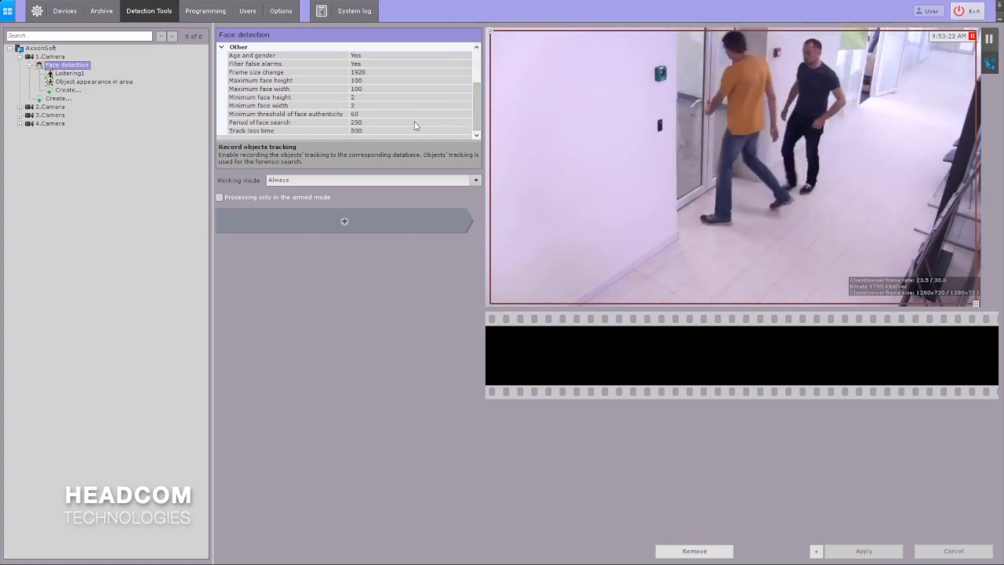
click(370, 130)
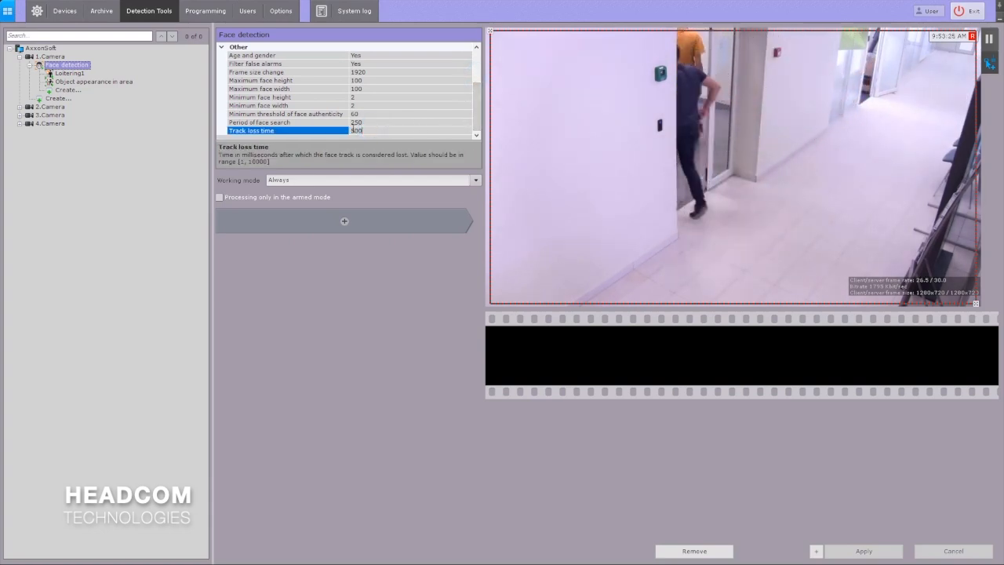
double_click(369, 130)
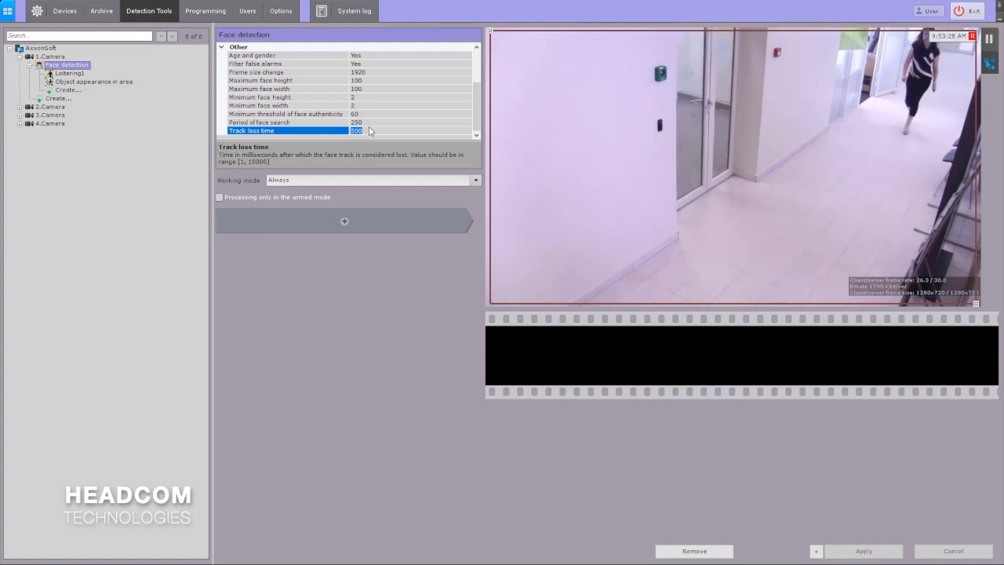
click(357, 72)
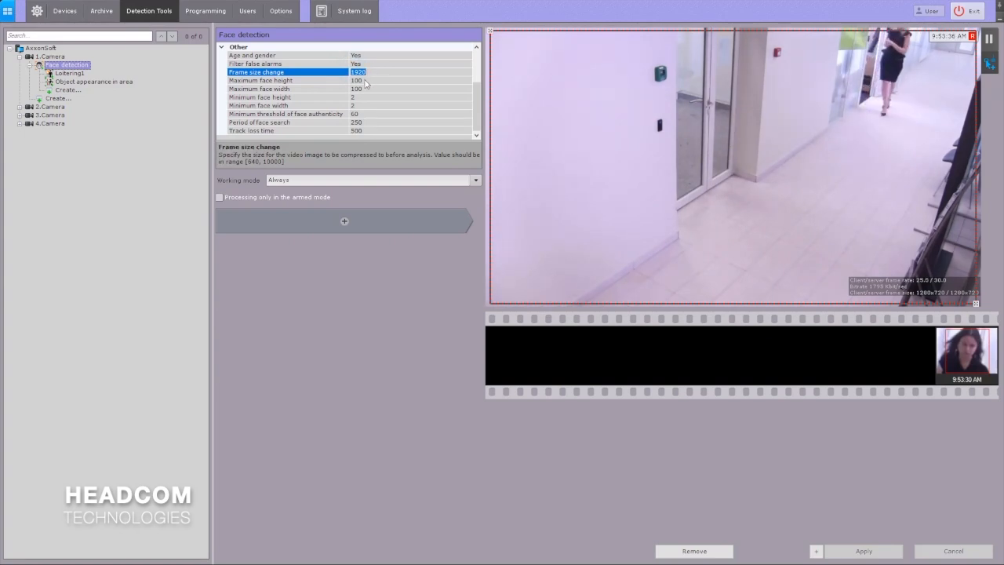
Step: Set the maximum face height and width to 90, the minimum face height to 4 and the minimum face width to 3
click(364, 80)
text(90)
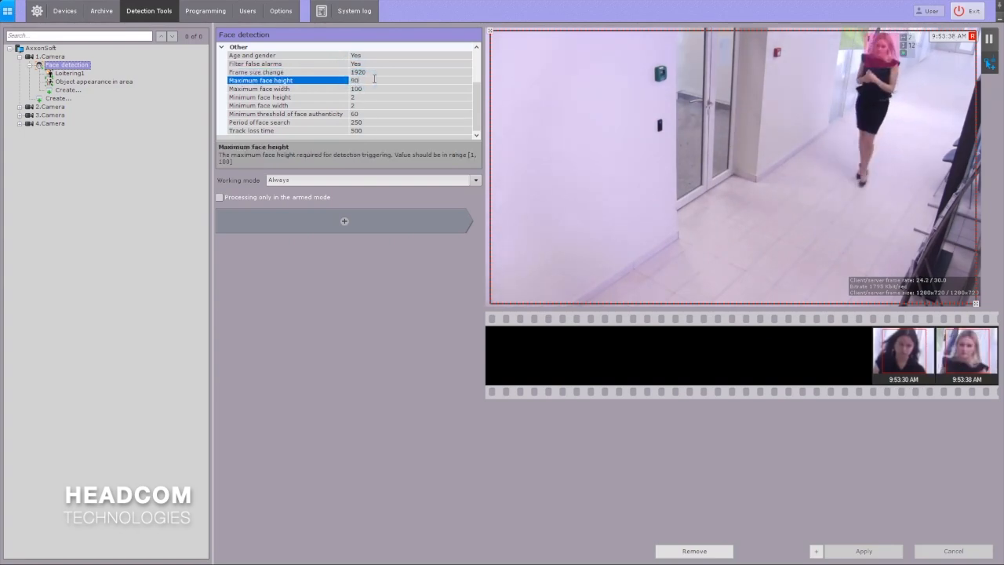
click(368, 88)
text(90)
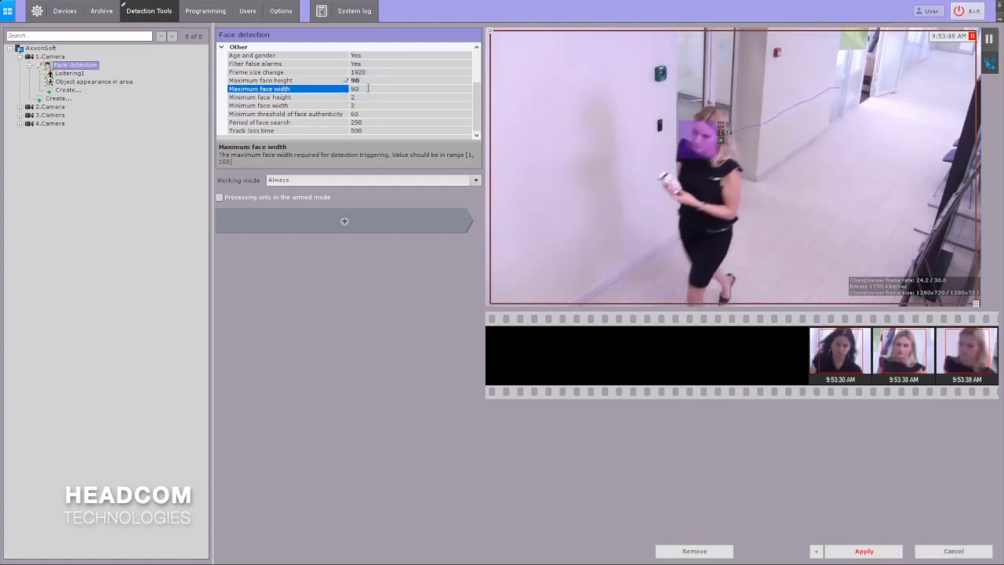
click(353, 97)
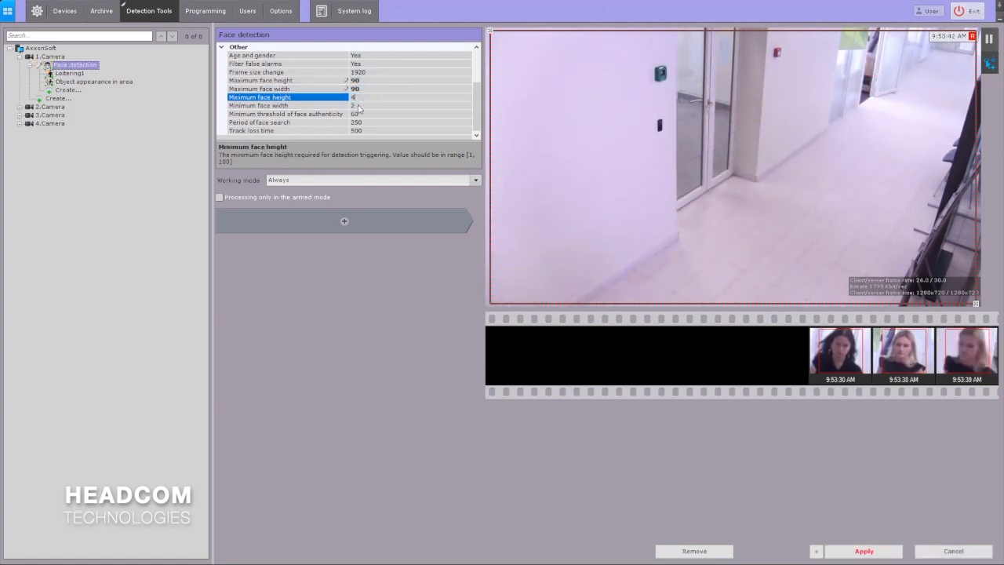
text(3)
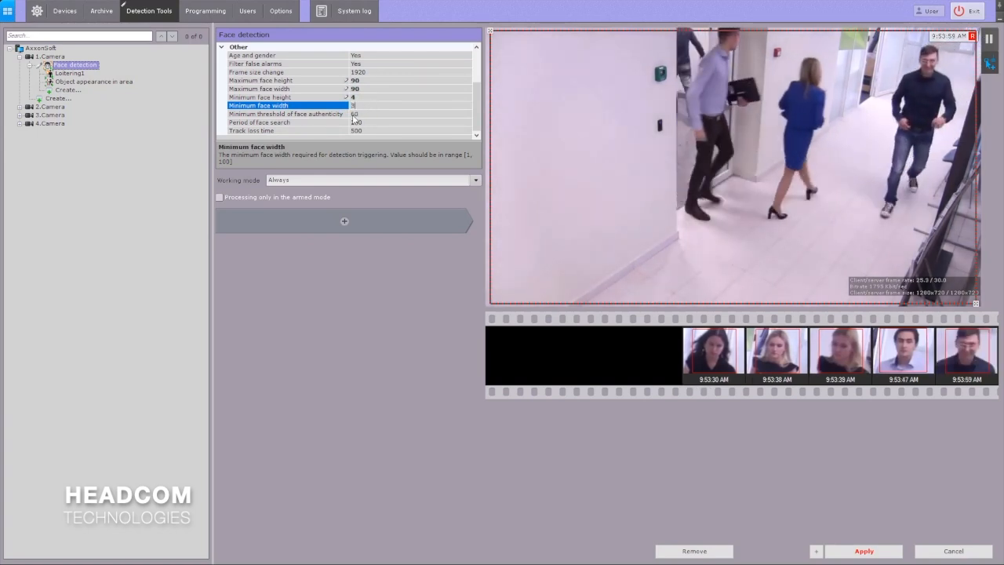
Step: Check the face authenticity threshold and set the period of face search to 150 milliseconds
click(354, 114)
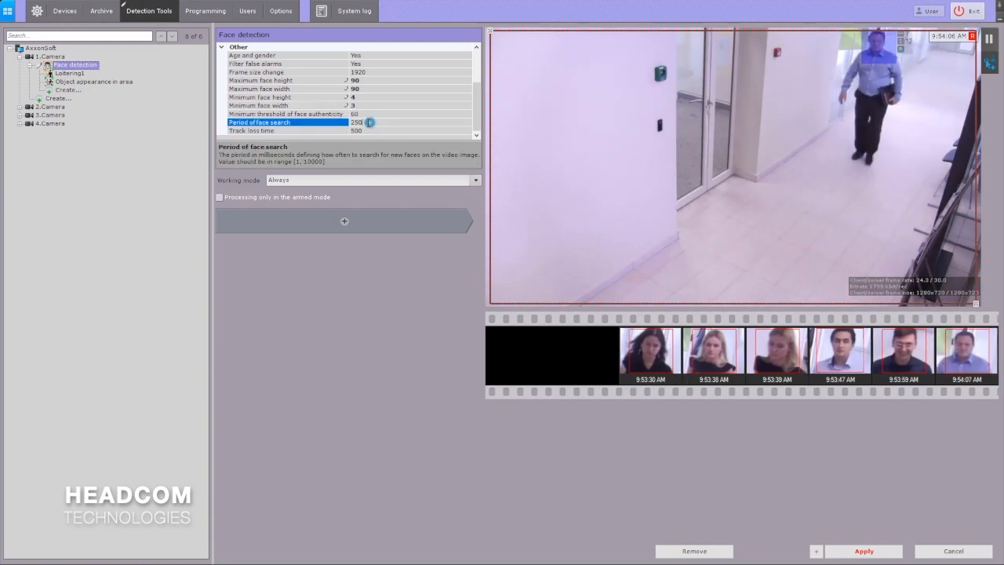
click(372, 122)
text(150)
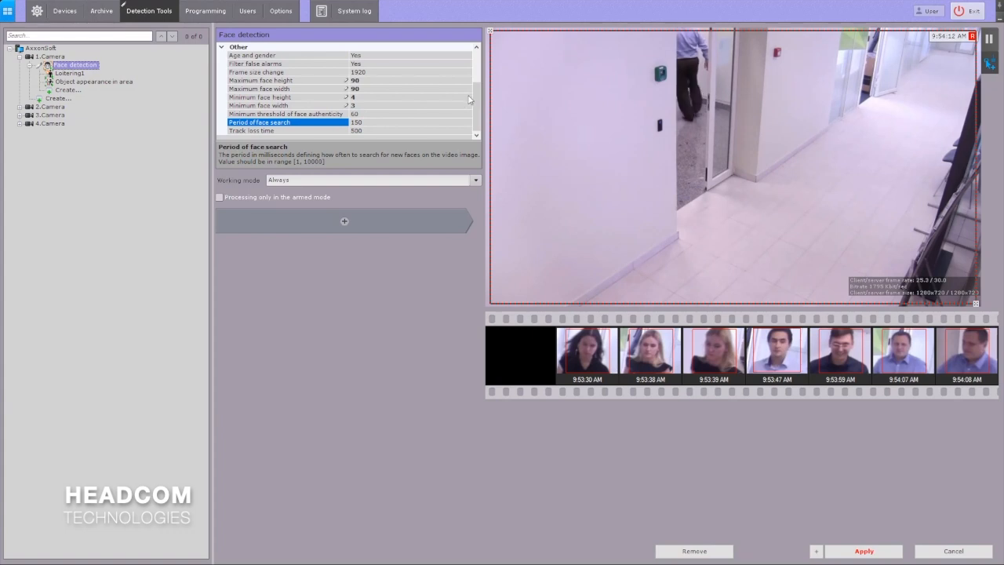
Step: Check the Age and gender and Filter false alarms options, and narrow the face detection area to the corridor beyond the glass doors
drag(474, 97, 476, 69)
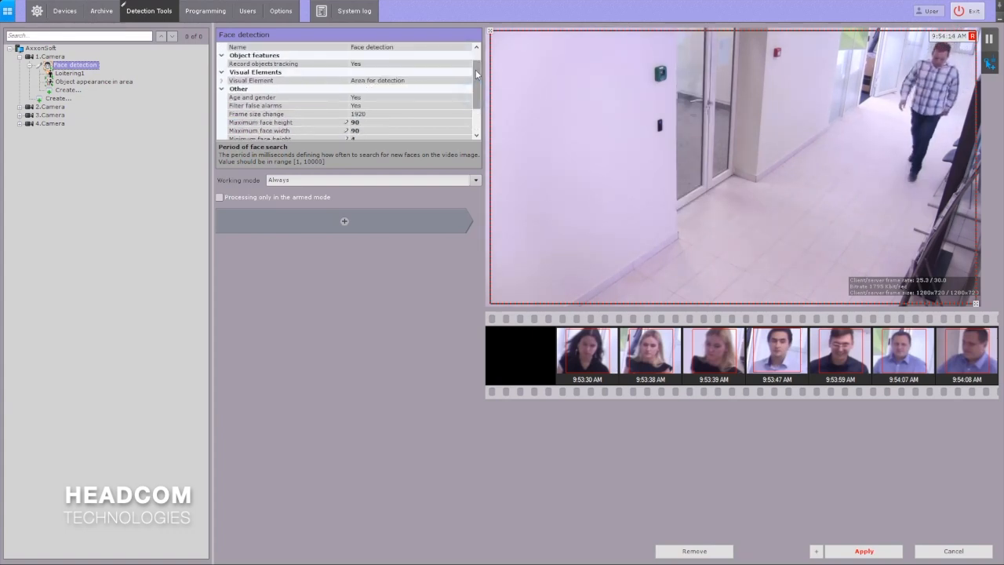
click(382, 97)
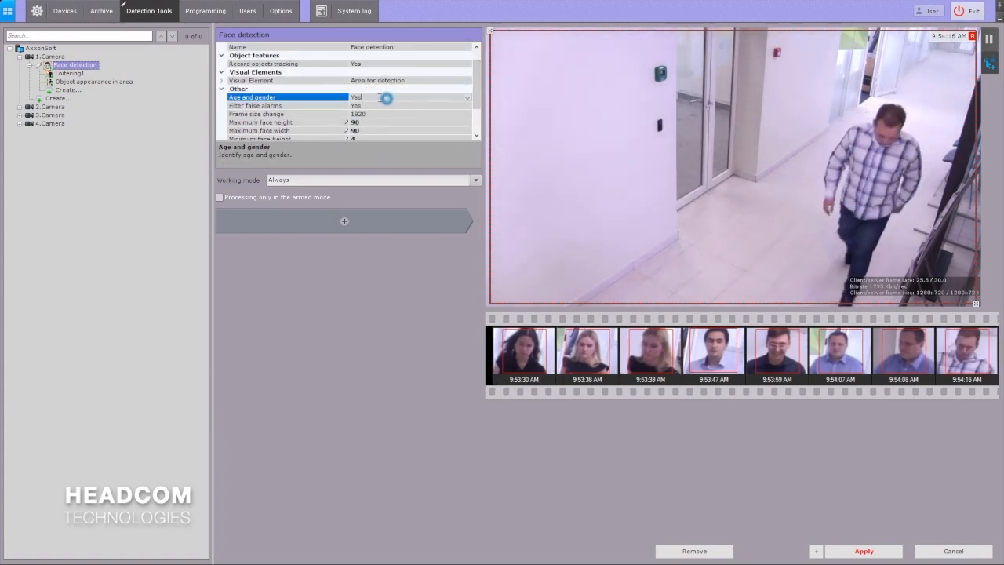
click(356, 97)
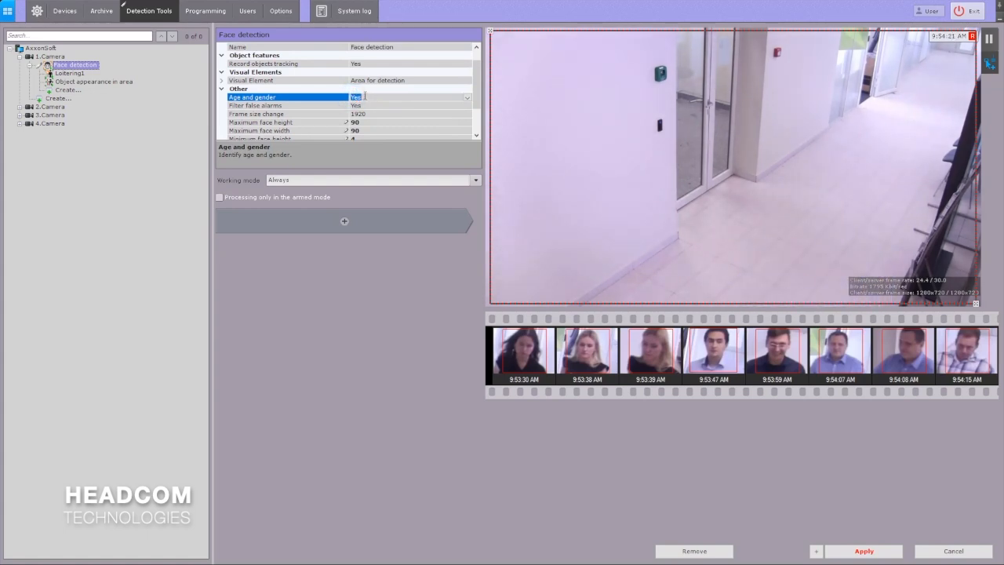
click(360, 105)
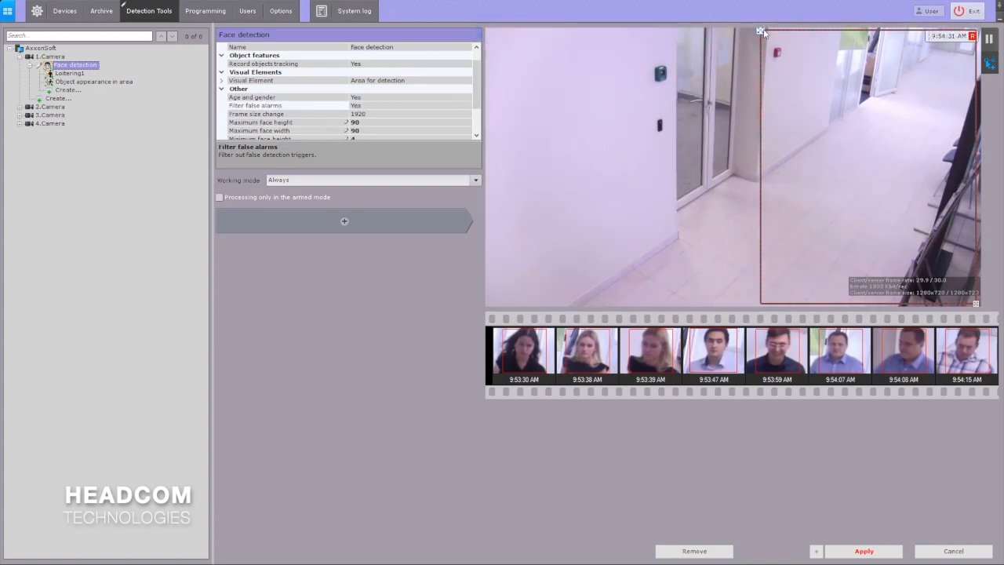
drag(761, 32, 770, 31)
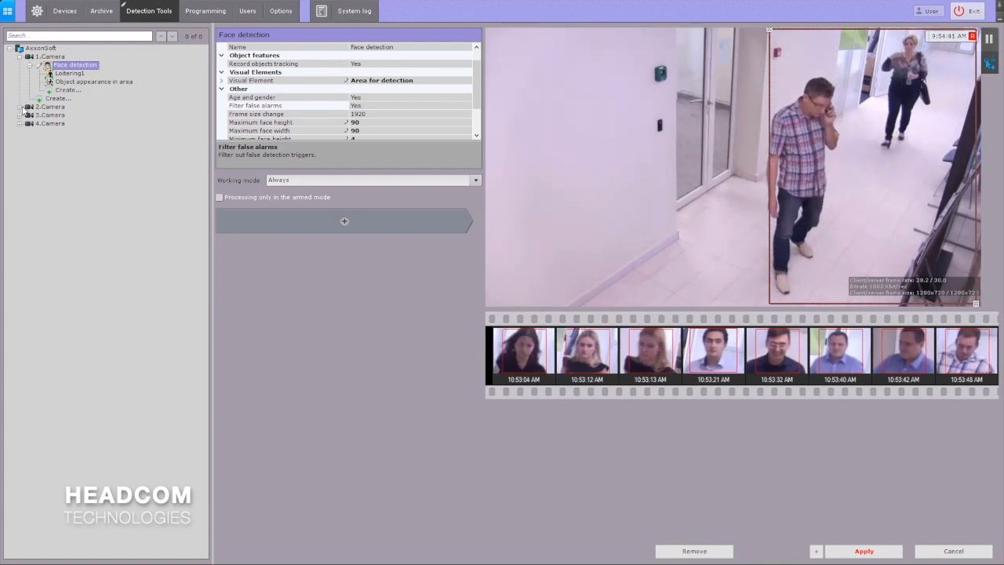
Step: Create an Object appearance in area tool and a Loitering tool under 2.Camera's face detection
click(21, 108)
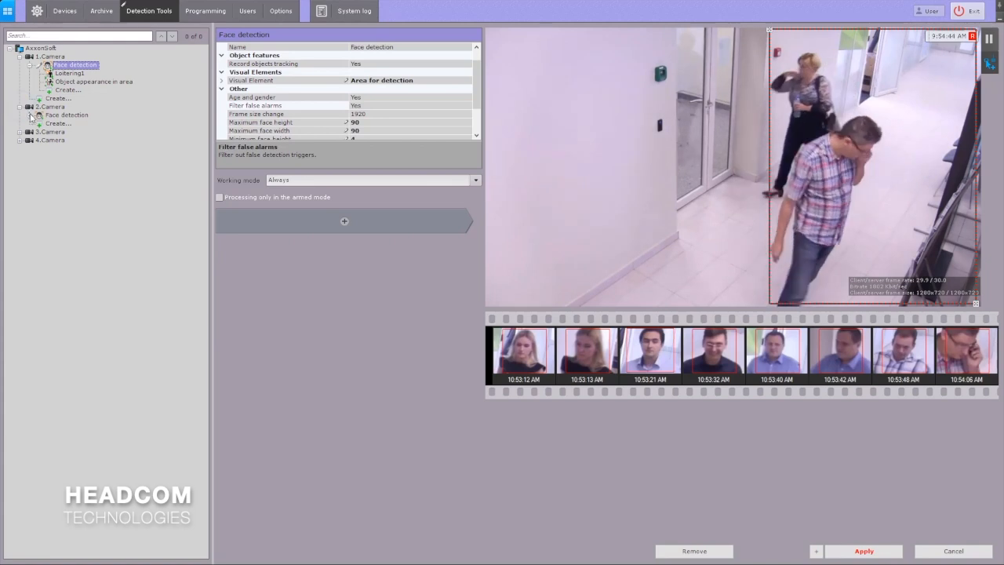
click(30, 115)
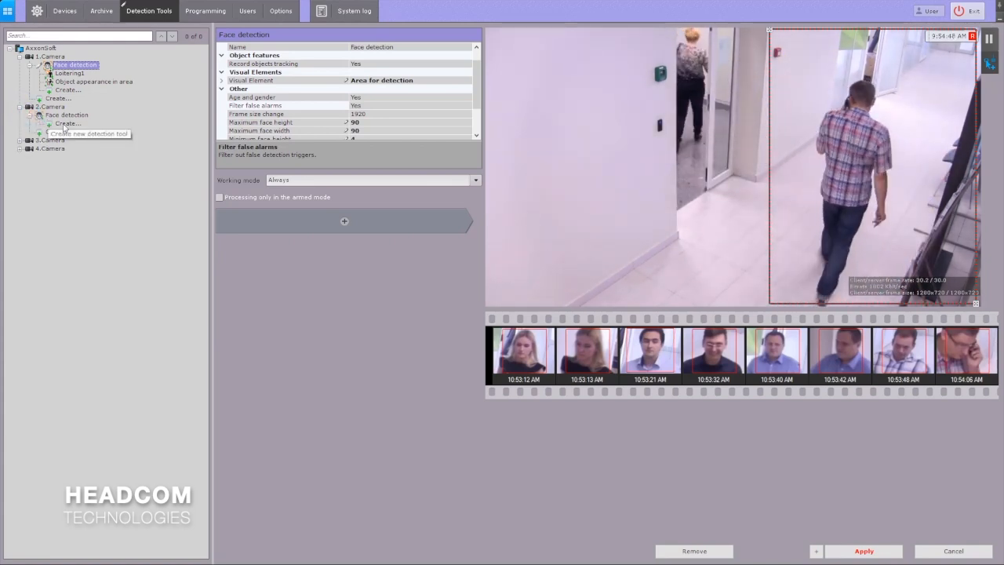
click(65, 124)
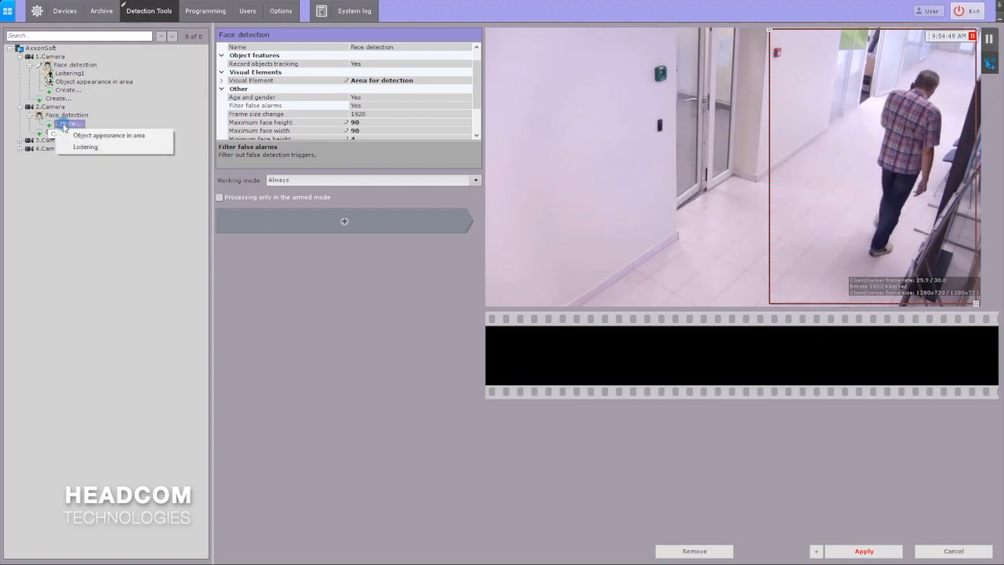
click(67, 134)
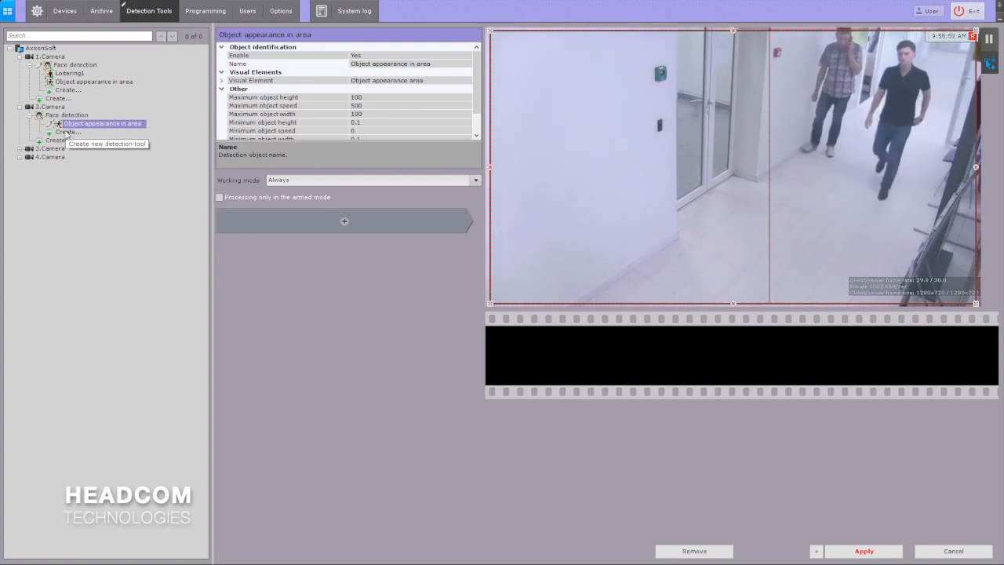
click(68, 132)
click(69, 156)
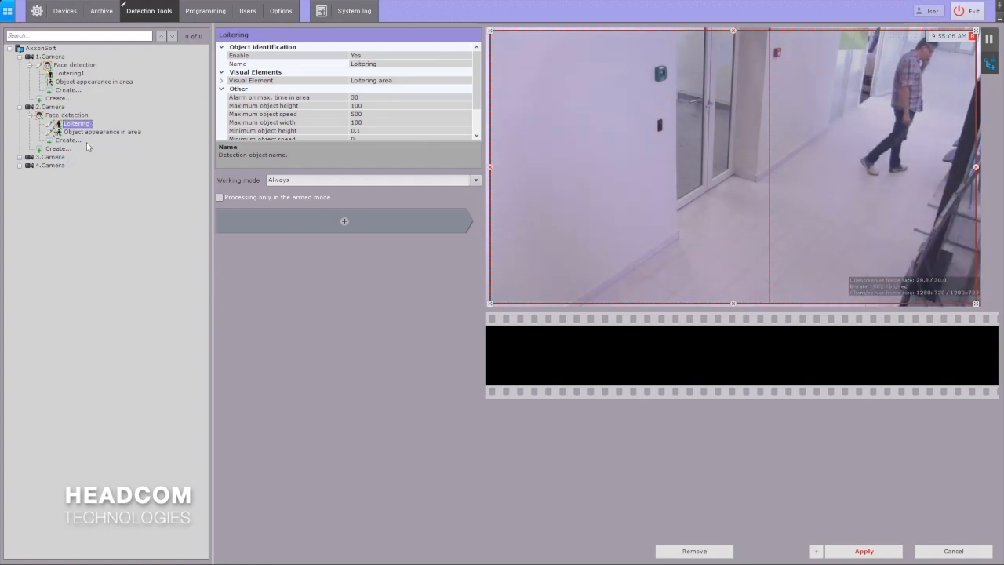
Step: Review the maximum and minimum object speed parameters of 2.Camera's Object appearance in area tool
click(95, 131)
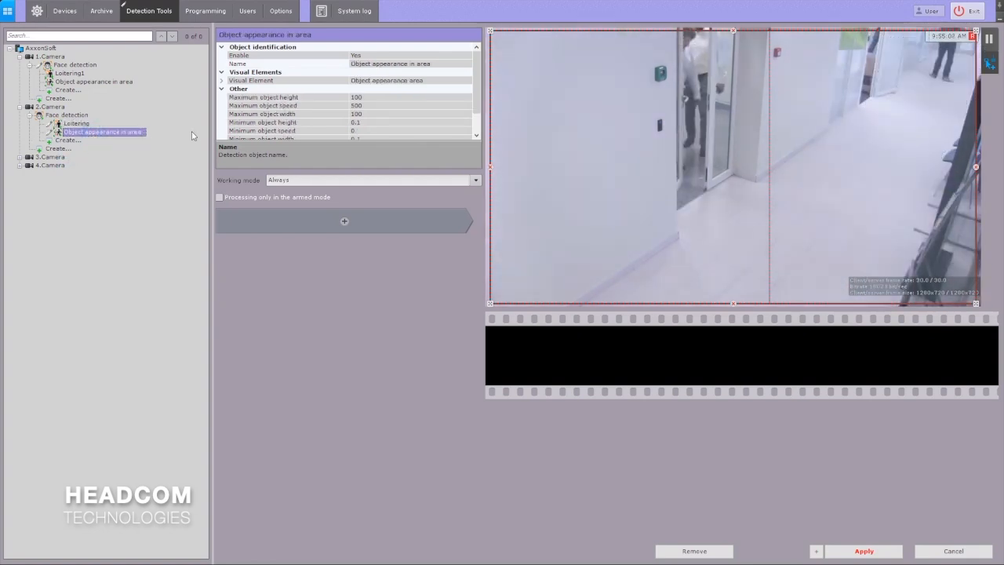
double_click(367, 105)
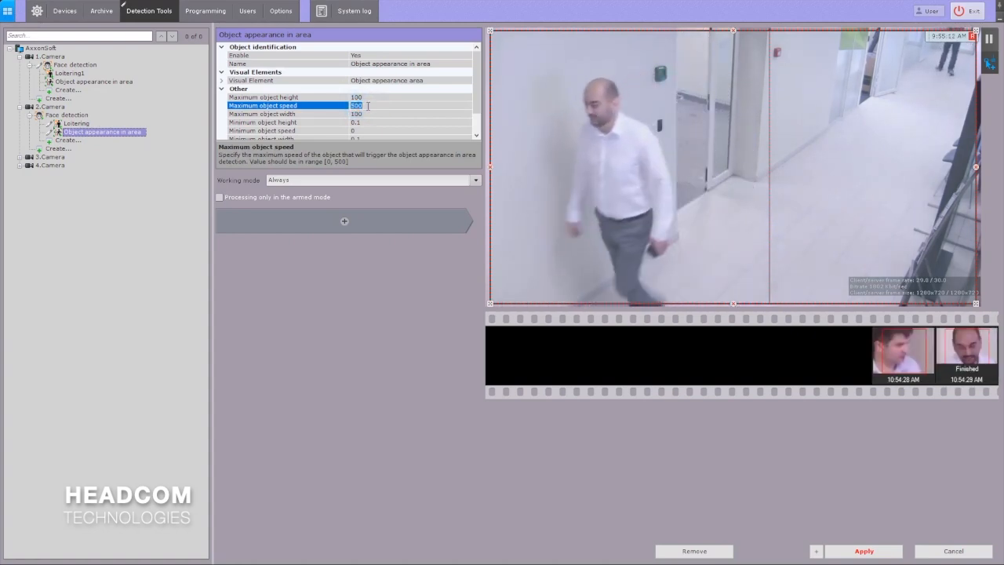
double_click(353, 131)
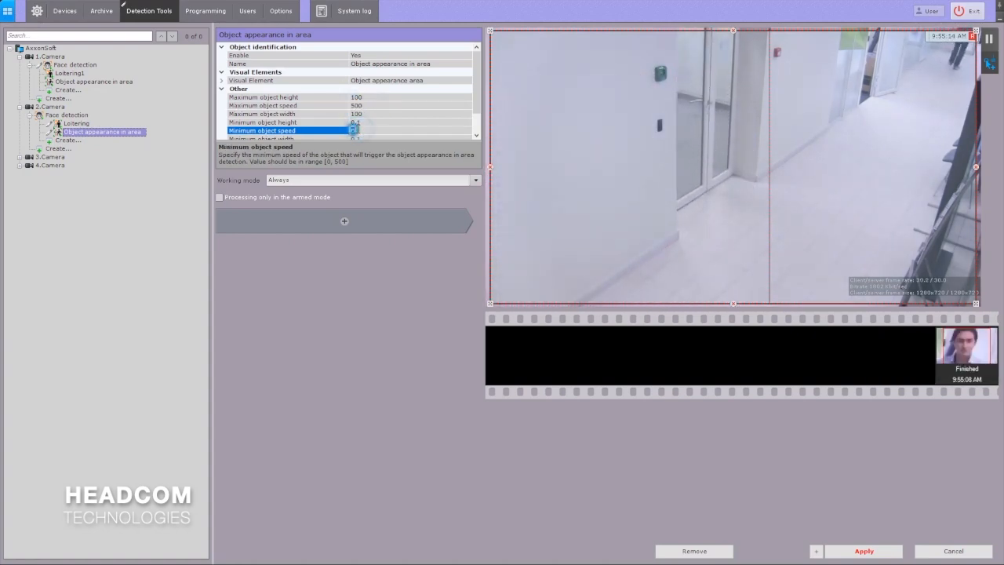
Step: Review the maximum time in area and maximum object speed parameters of 2.Camera's Loitering tool
click(91, 123)
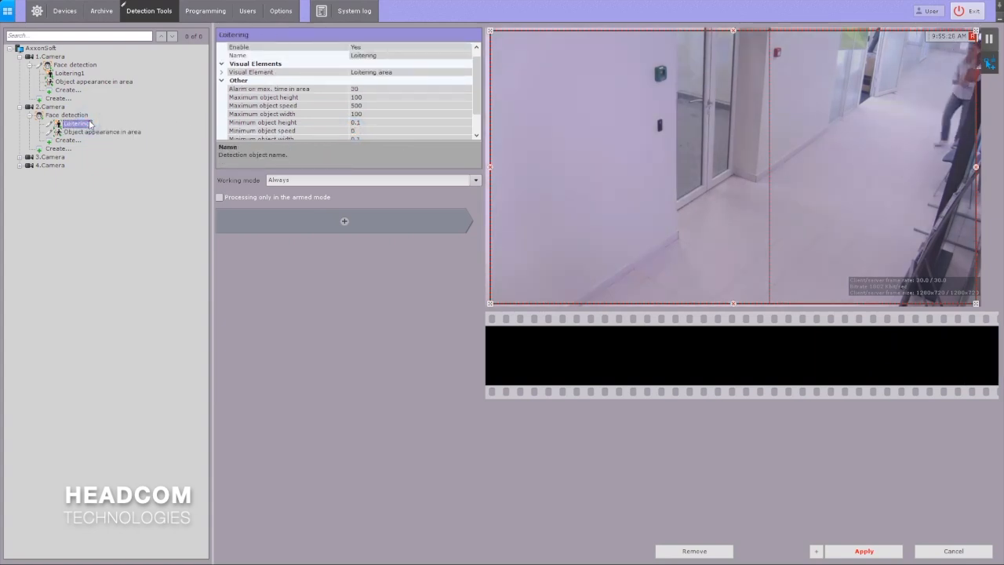
double_click(360, 89)
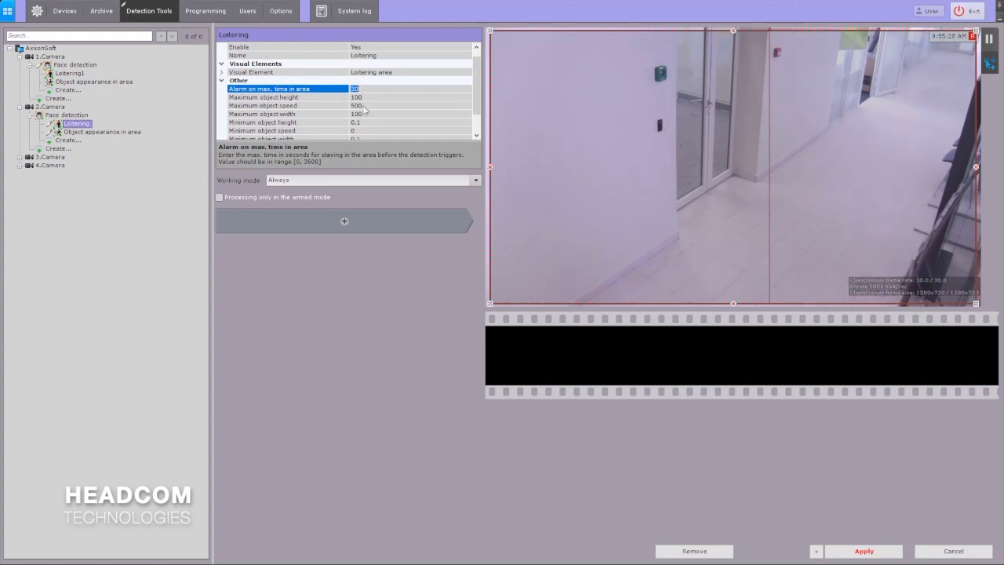
click(364, 105)
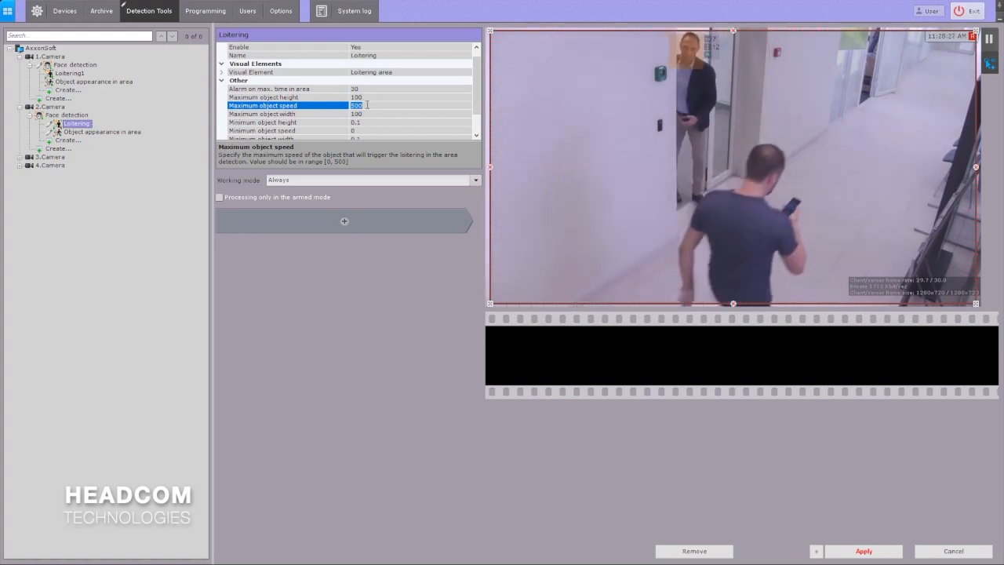
Step: Reshape 2.Camera's loitering area into a narrow vertical zone around the glass doors by moving its four corners
drag(490, 31, 597, 32)
drag(491, 303, 607, 302)
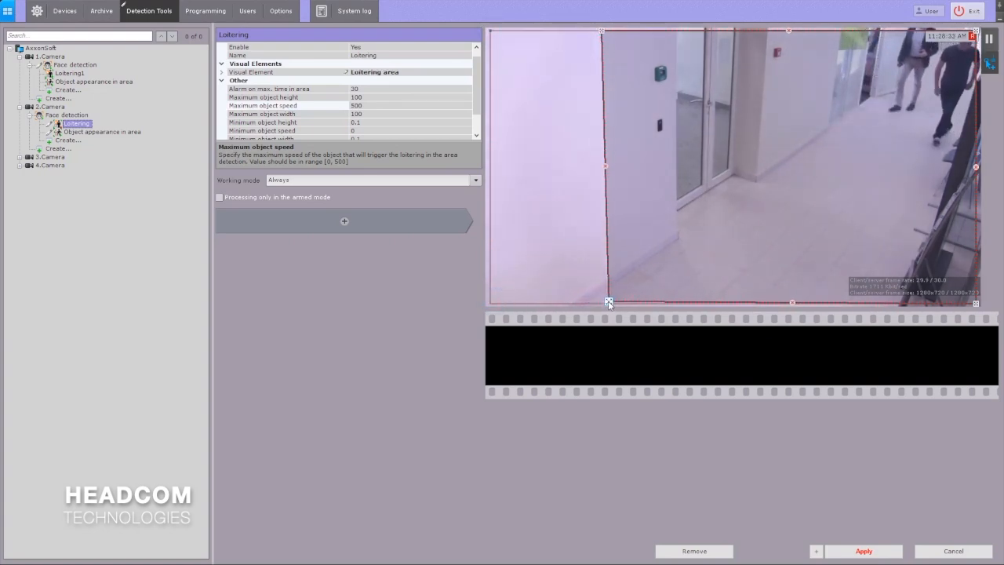
drag(976, 31, 779, 31)
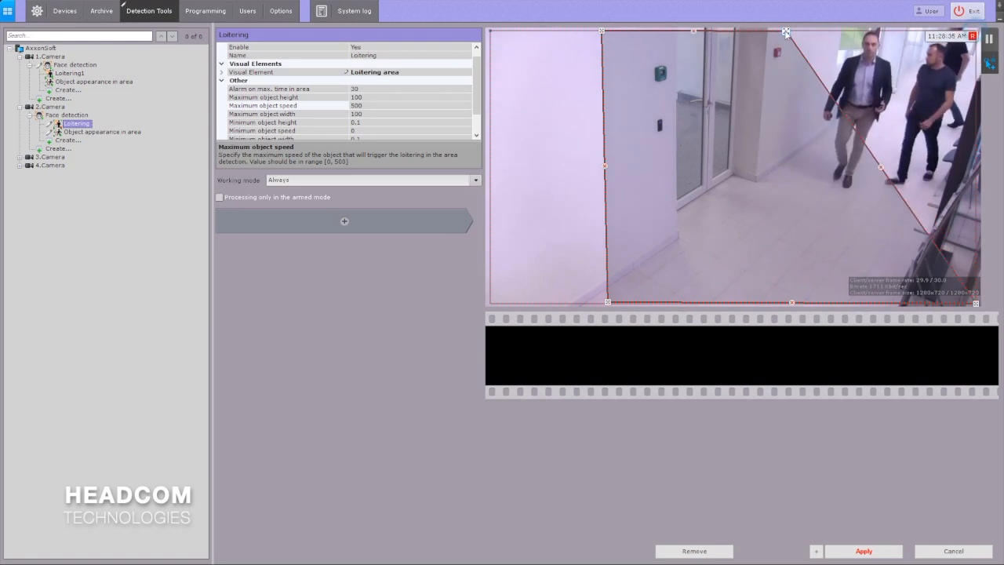
drag(976, 303, 782, 304)
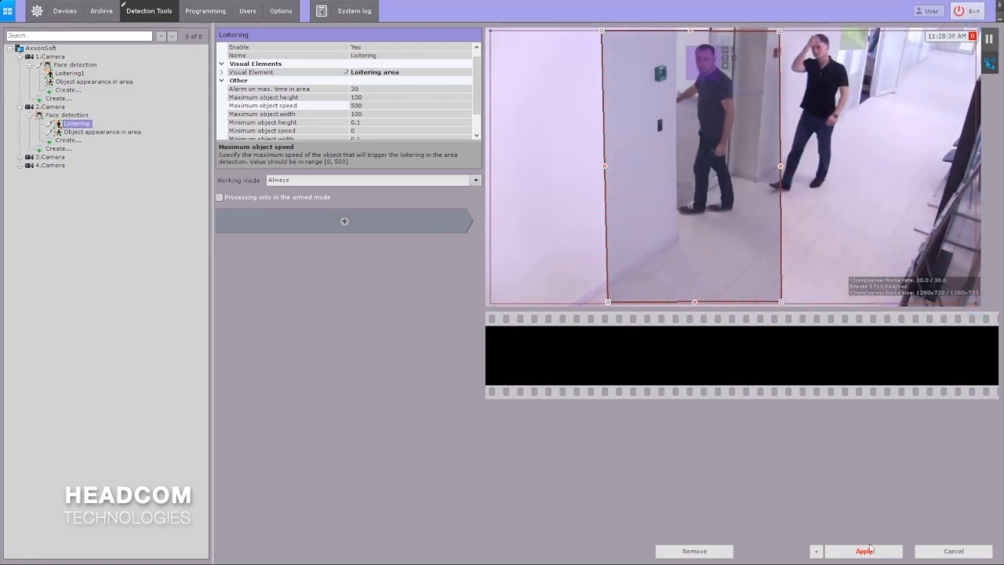
Step: Apply 2.Camera's loitering settings, and display the detection areas over 1.Camera's live video in the Office layout
click(874, 552)
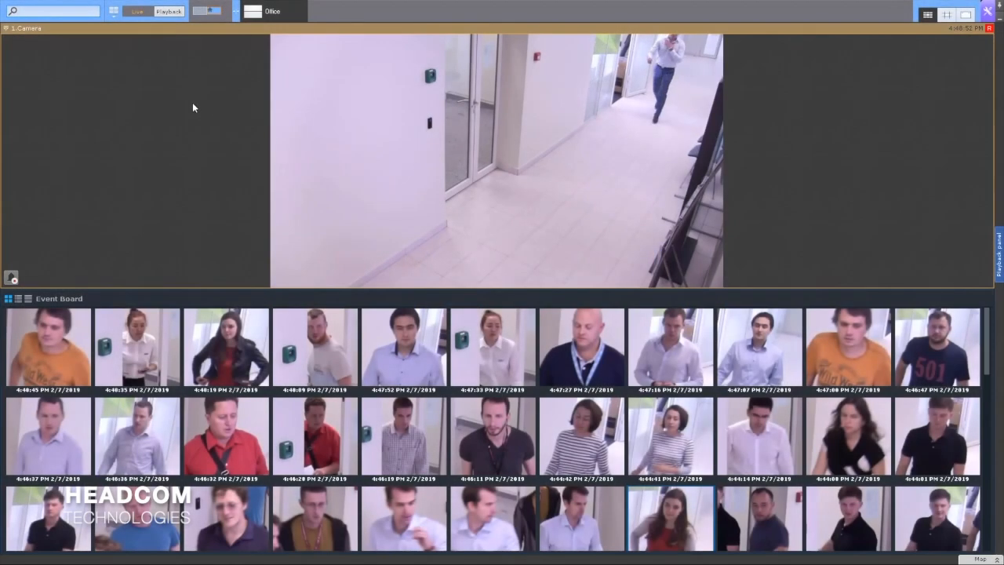
click(35, 29)
click(35, 67)
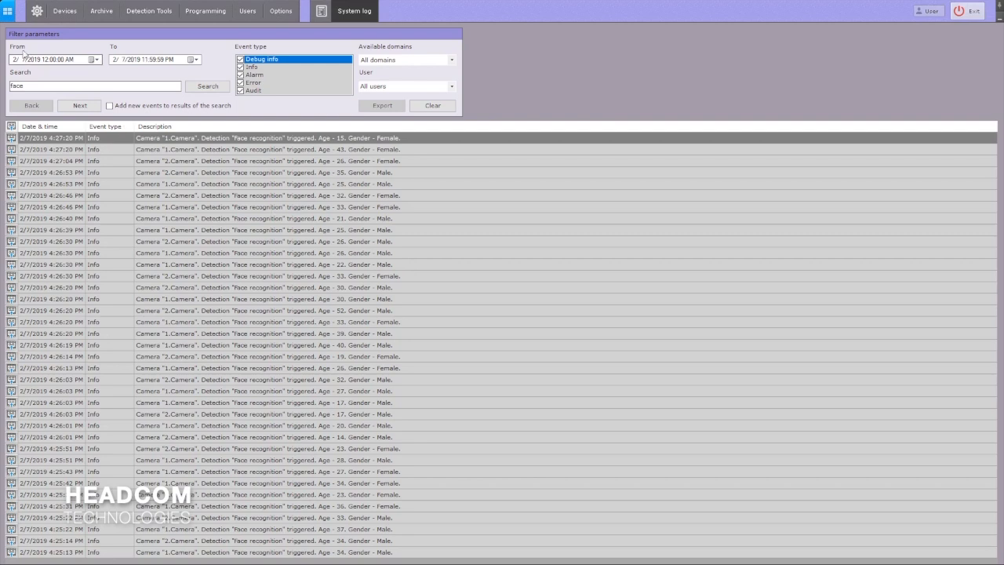
Step: Open the Office layout with 1.Camera and the Event Board for editing and save it
click(8, 11)
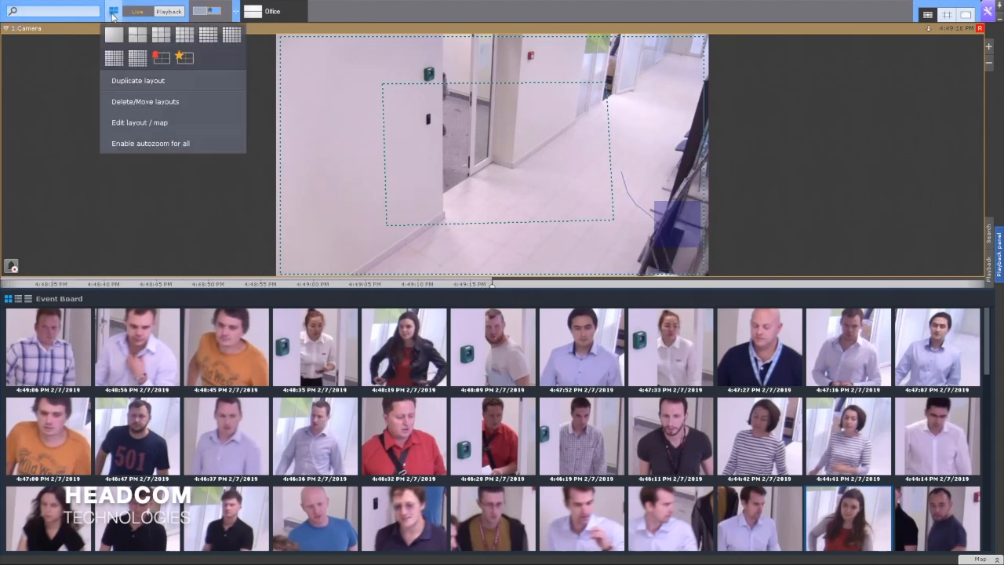
click(114, 11)
click(110, 120)
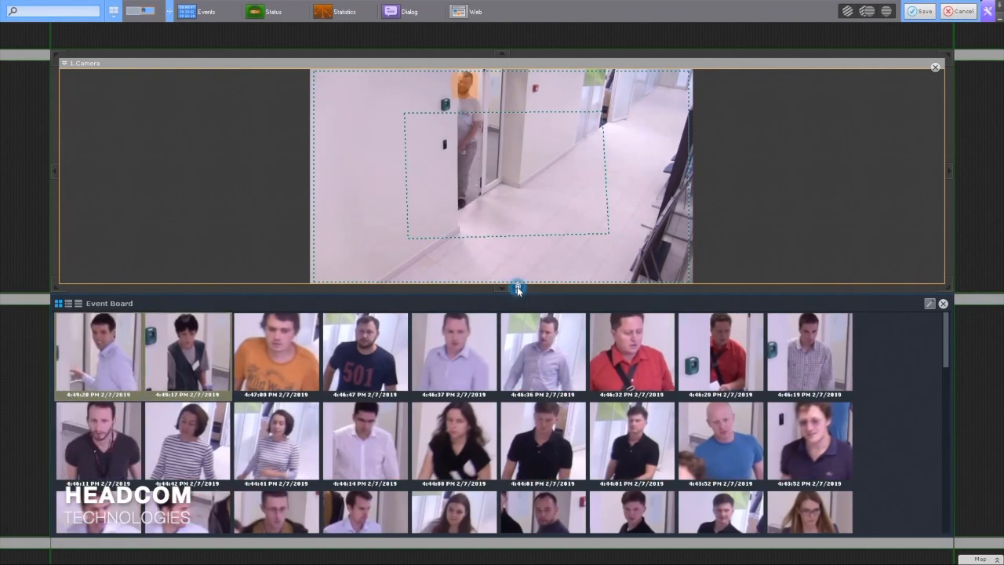
click(921, 11)
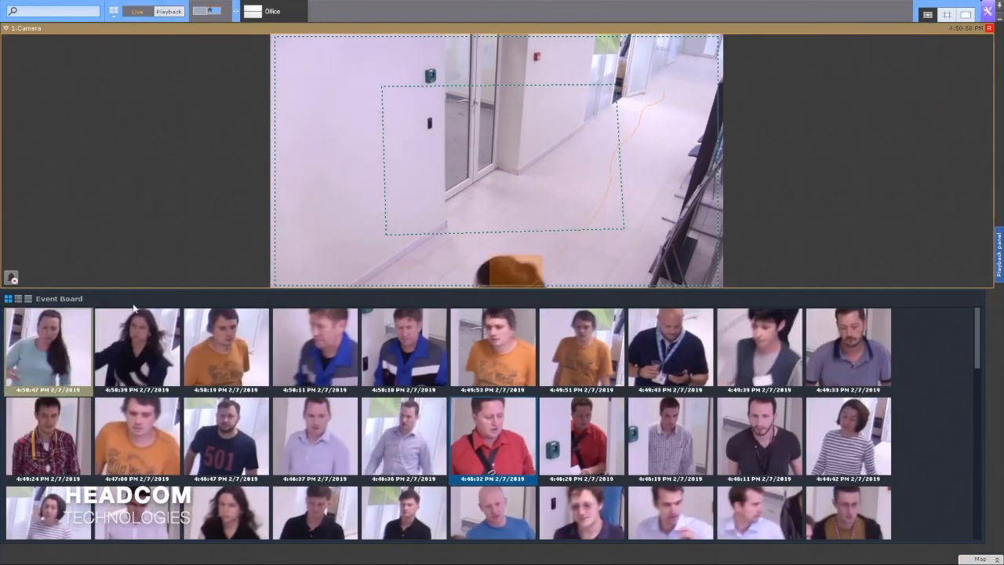
Step: Open the 4:50:47 PM face event from the Event Board and search the archive for that woman's face
click(62, 342)
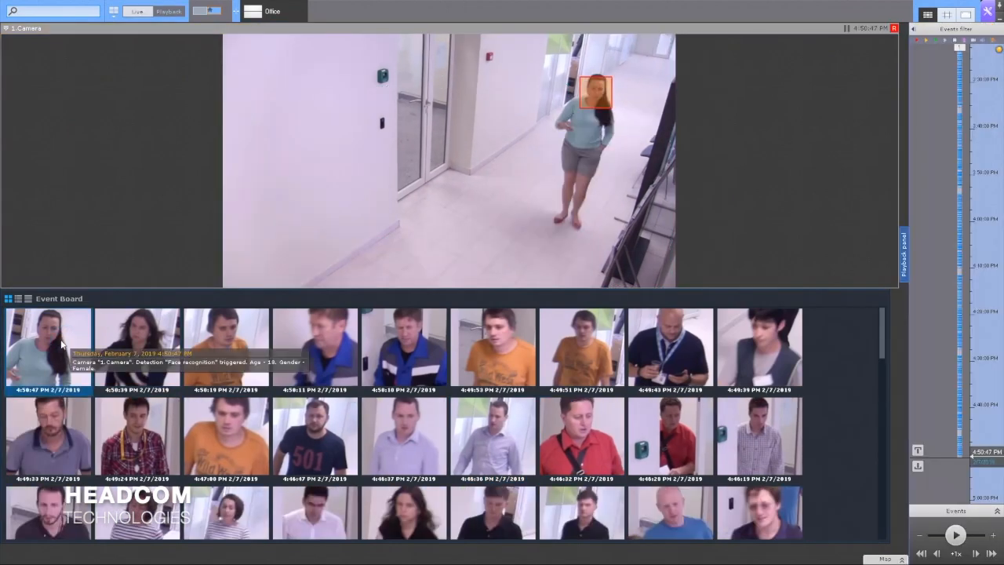
double_click(57, 343)
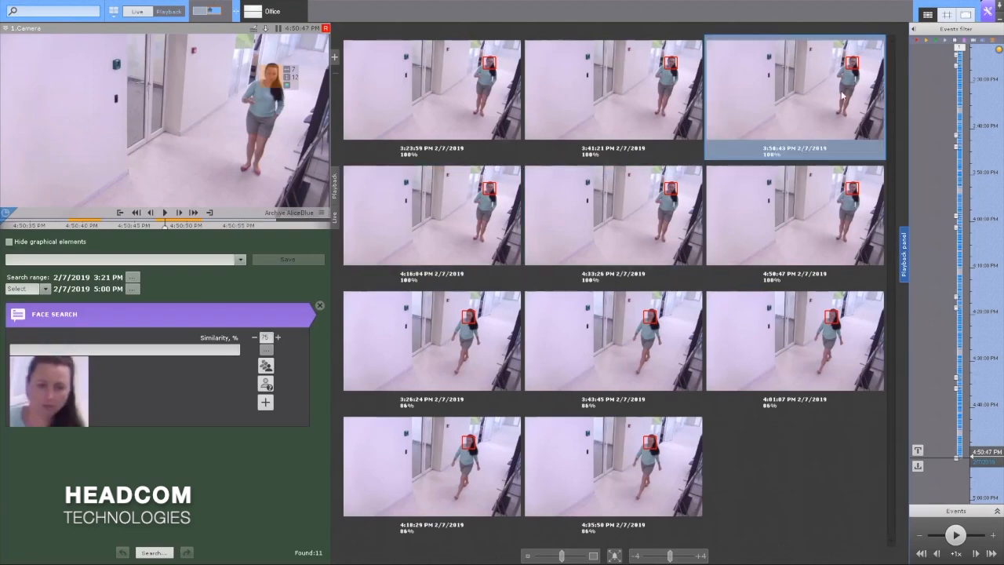
Step: Set the Show faces permission of the role named Role to No and apply the change
click(987, 11)
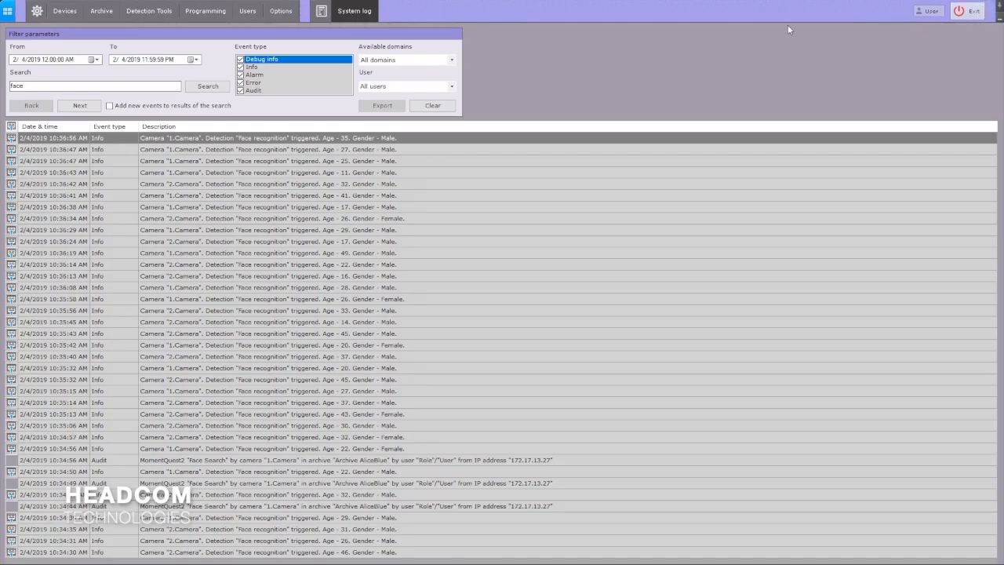
click(247, 11)
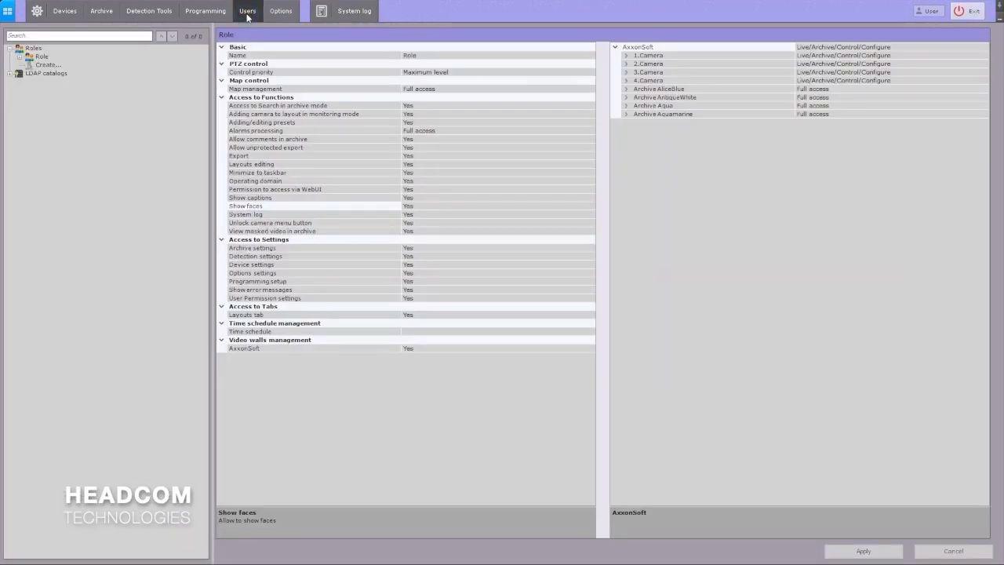
click(42, 56)
click(431, 206)
click(432, 206)
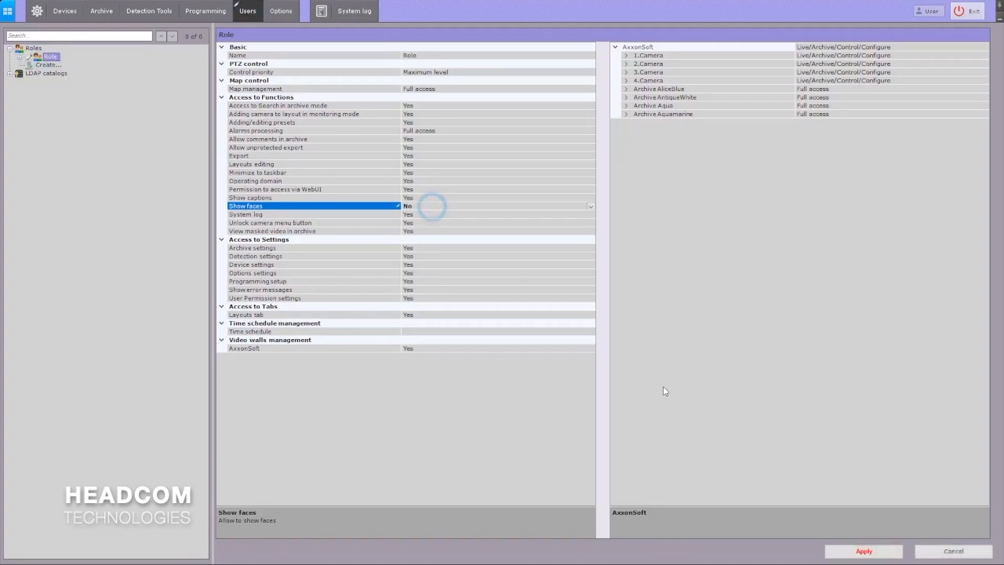
click(877, 545)
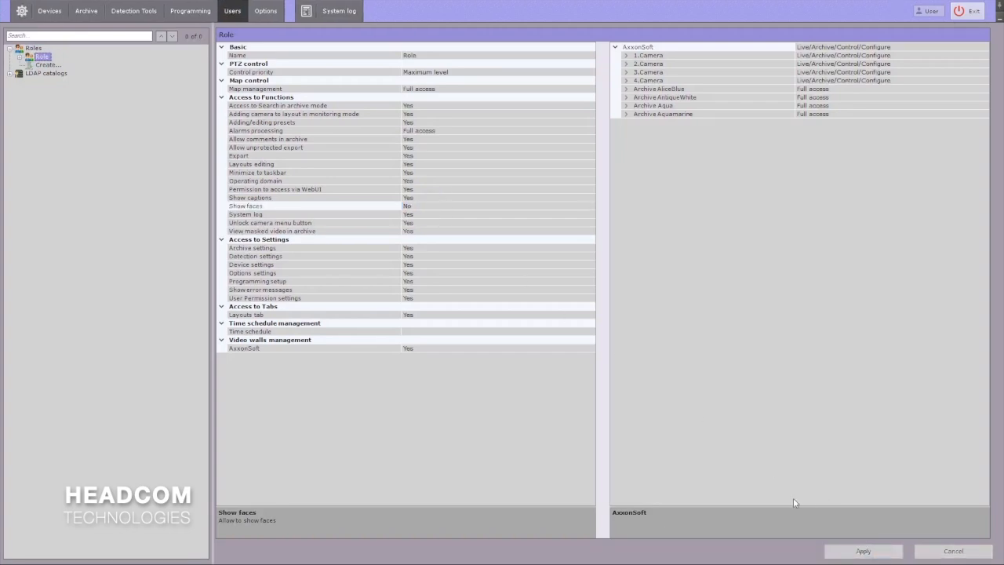
Step: Return to the Office layout and open the archive face search for 1.Camera
click(12, 19)
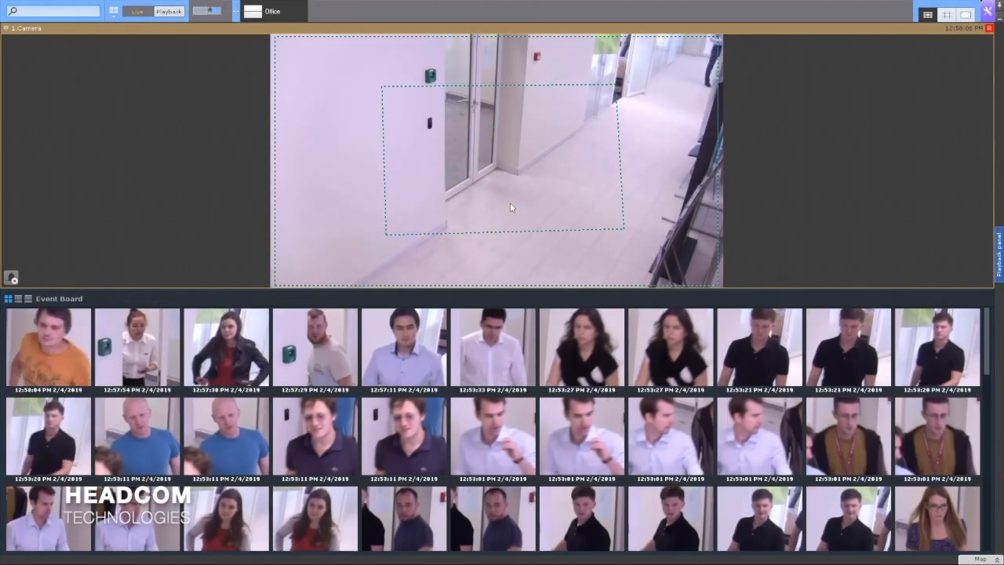
click(510, 207)
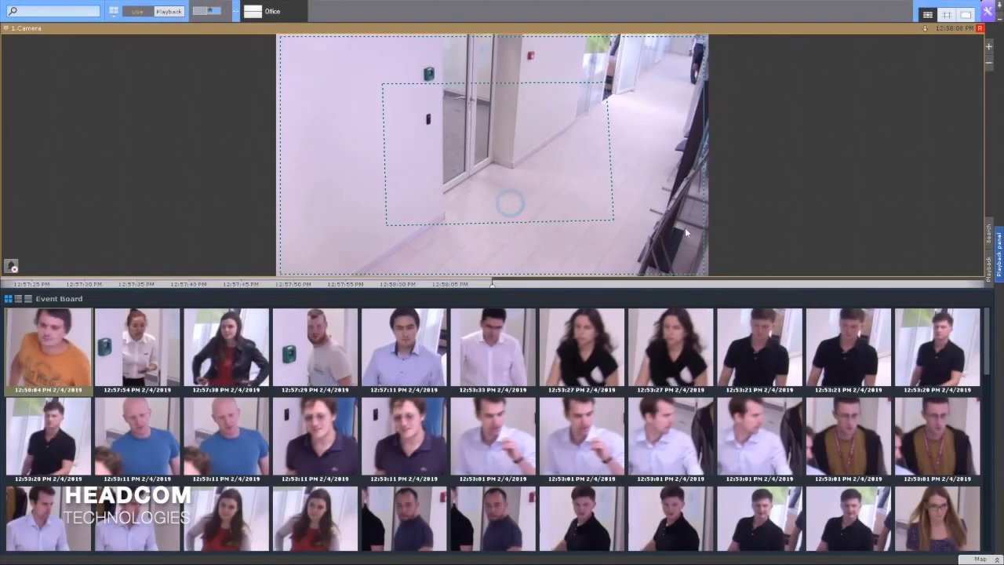
click(987, 248)
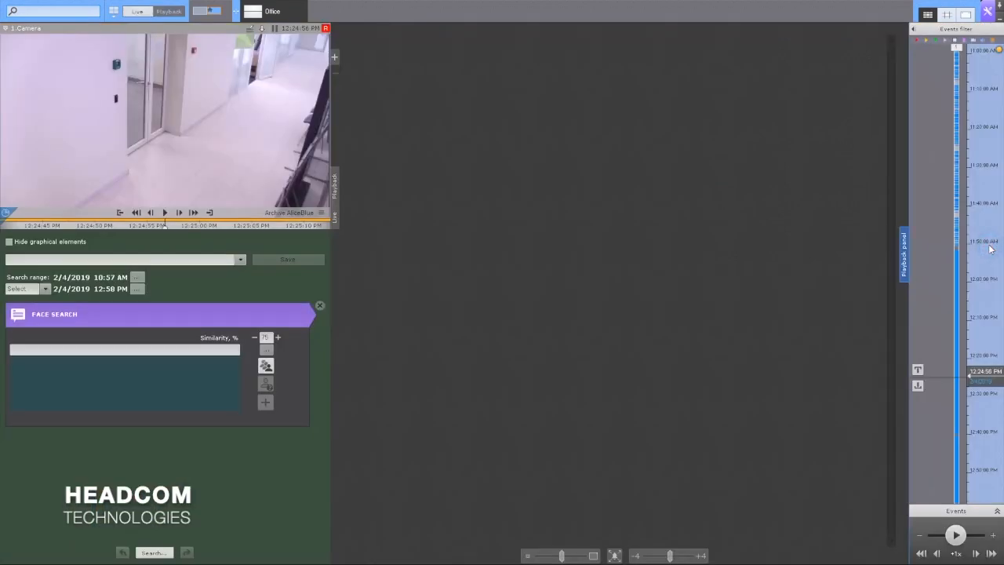
Step: Mark the archive interval from 12:01:27 PM to 12:24:56 PM and run a face search with 75% similarity
click(918, 385)
drag(985, 373, 986, 281)
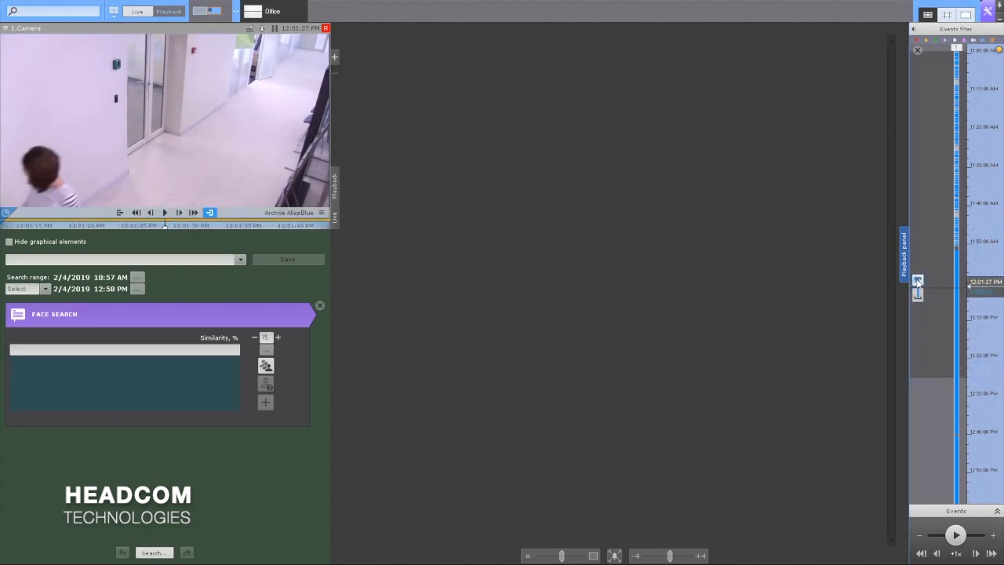
click(918, 281)
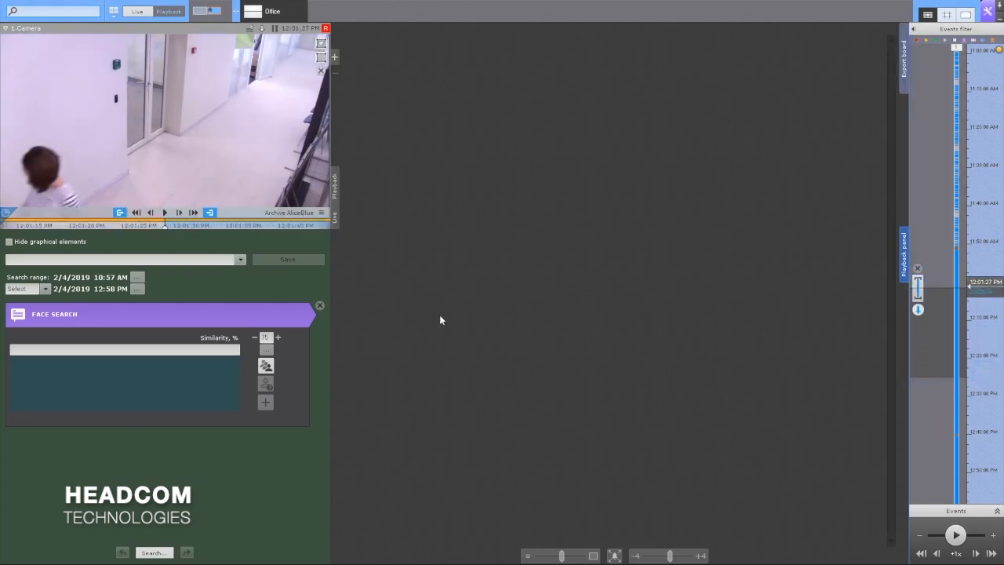
click(276, 337)
click(153, 552)
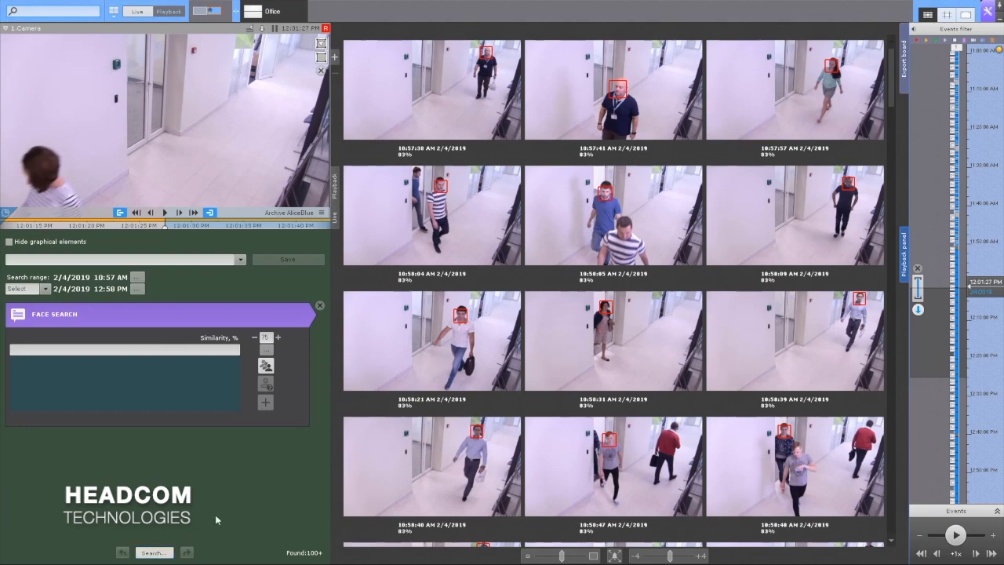
Step: Open the 10:58:21 AM search result and use the man's face in the video frame as the search sample
click(421, 376)
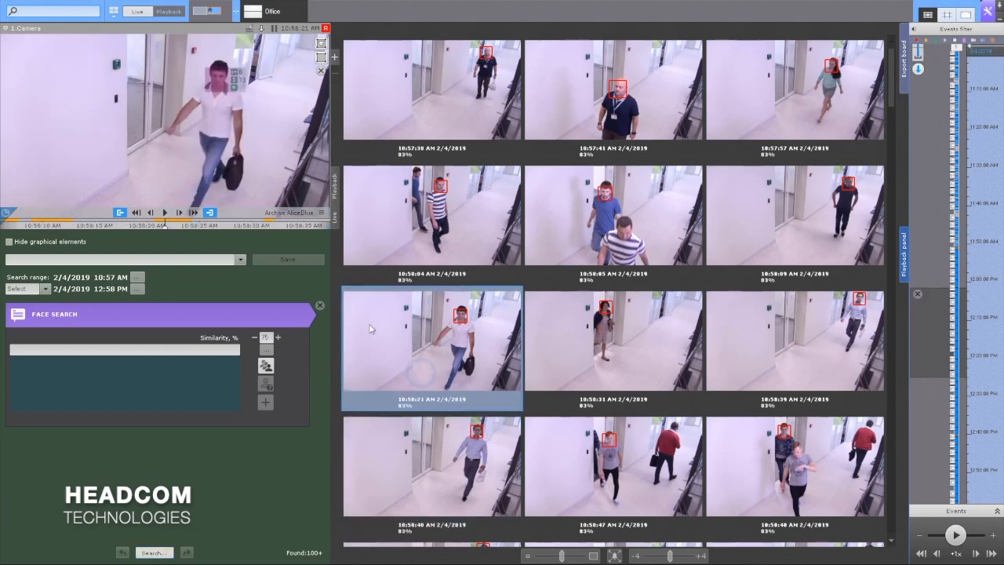
click(225, 78)
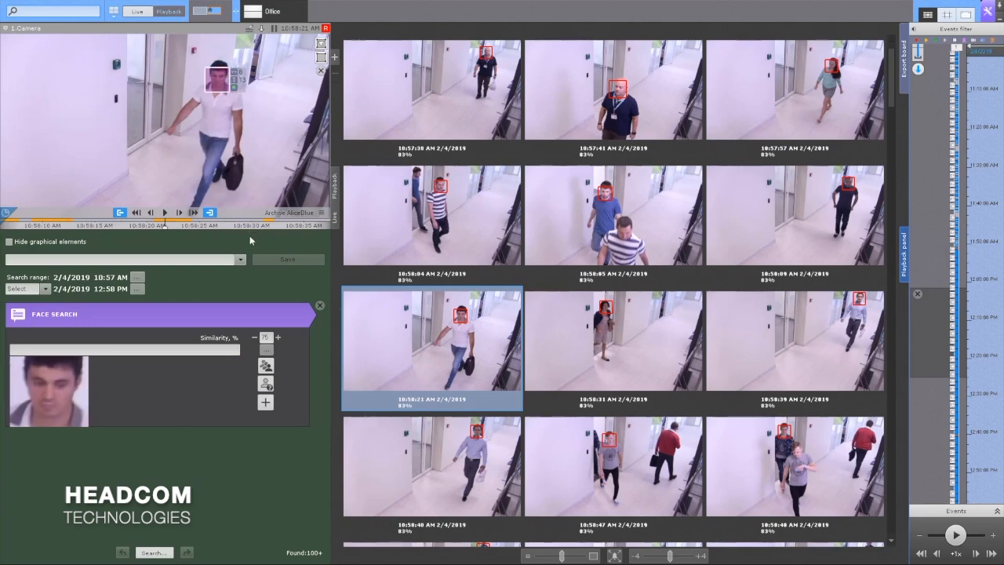
Step: Load the image 1 (12) from the Faces folder as the face search sample
click(266, 352)
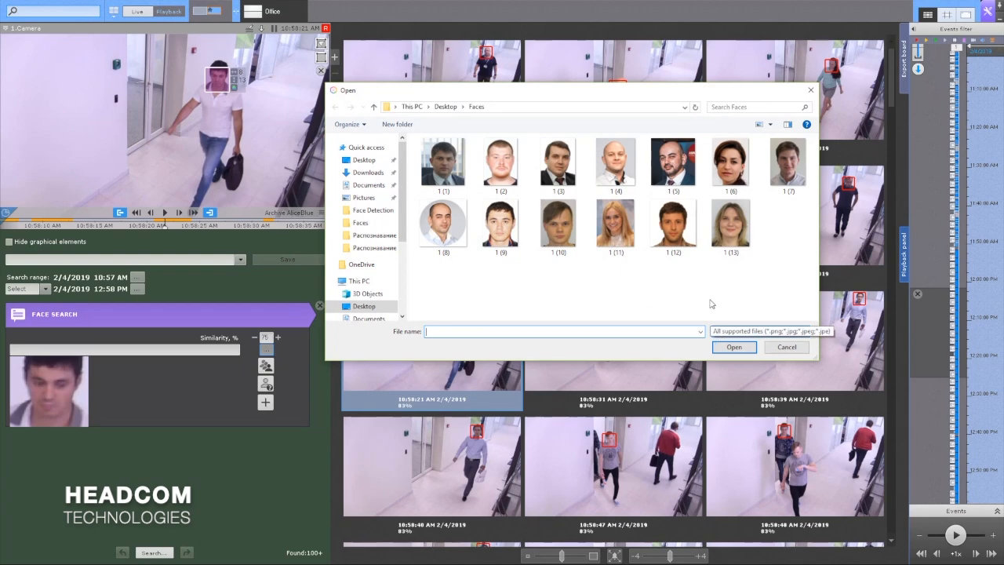
click(670, 233)
click(729, 347)
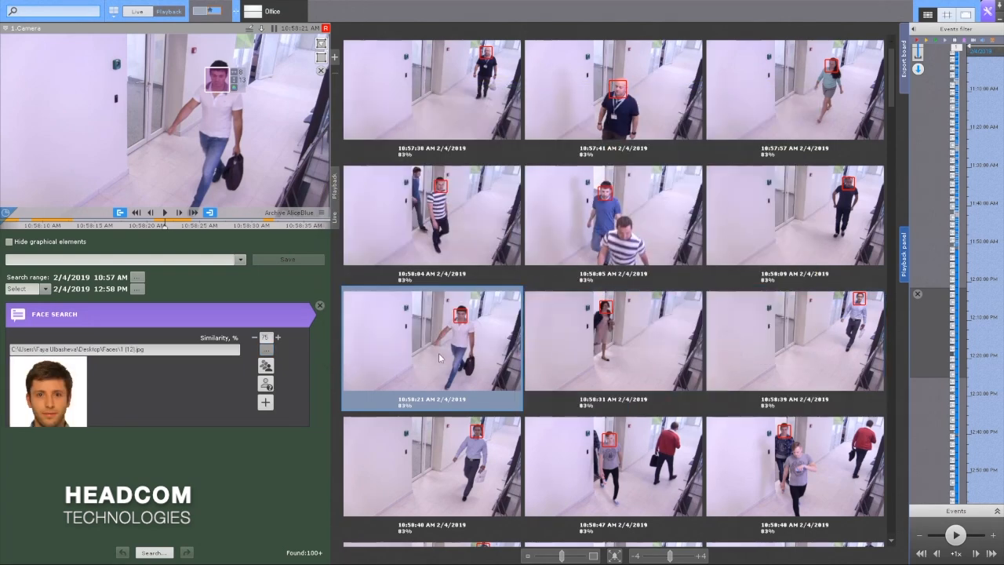
Step: Evaluate the loaded photo's suitability for recognition and search 1.Camera's archive for the matching face
click(271, 373)
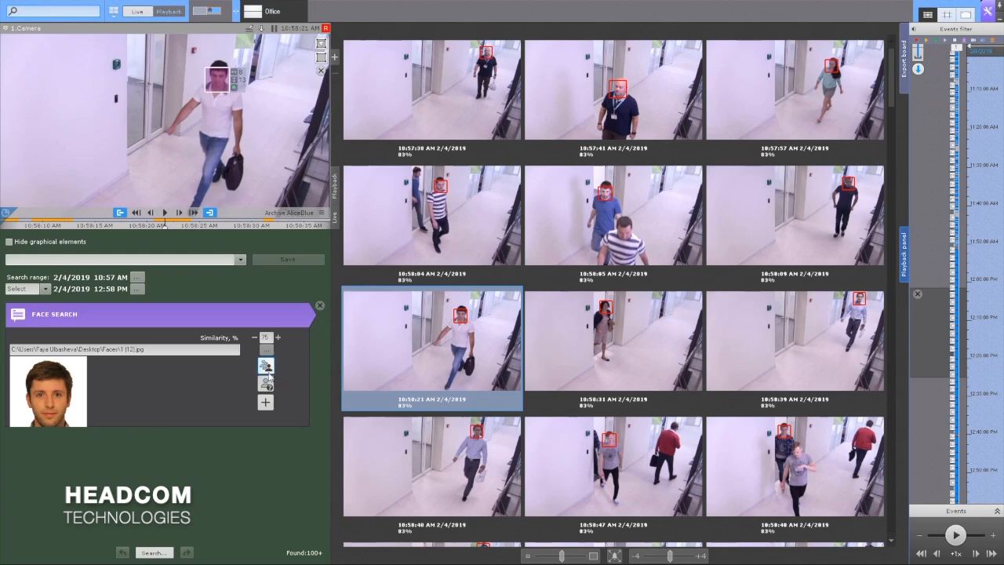
click(268, 386)
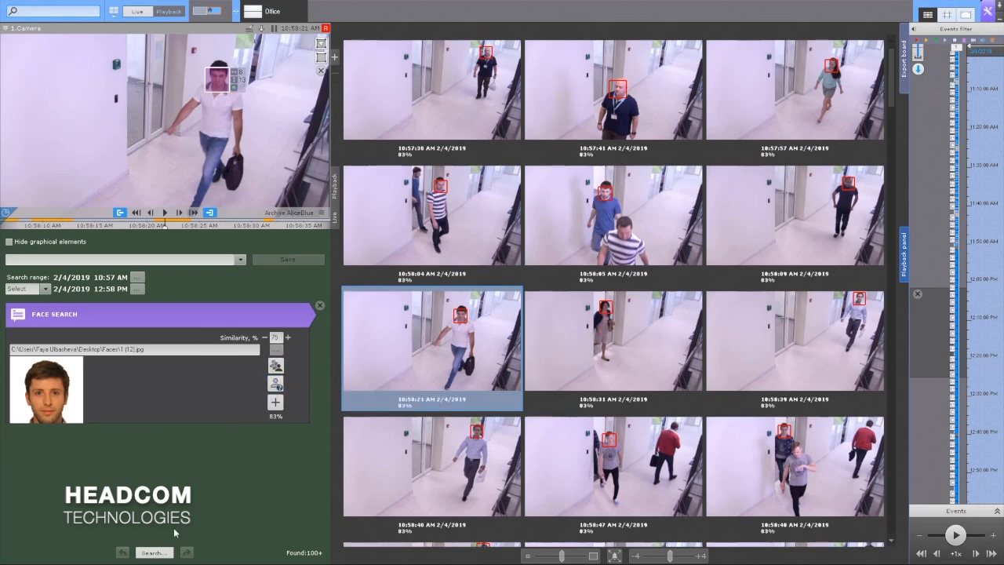
click(160, 555)
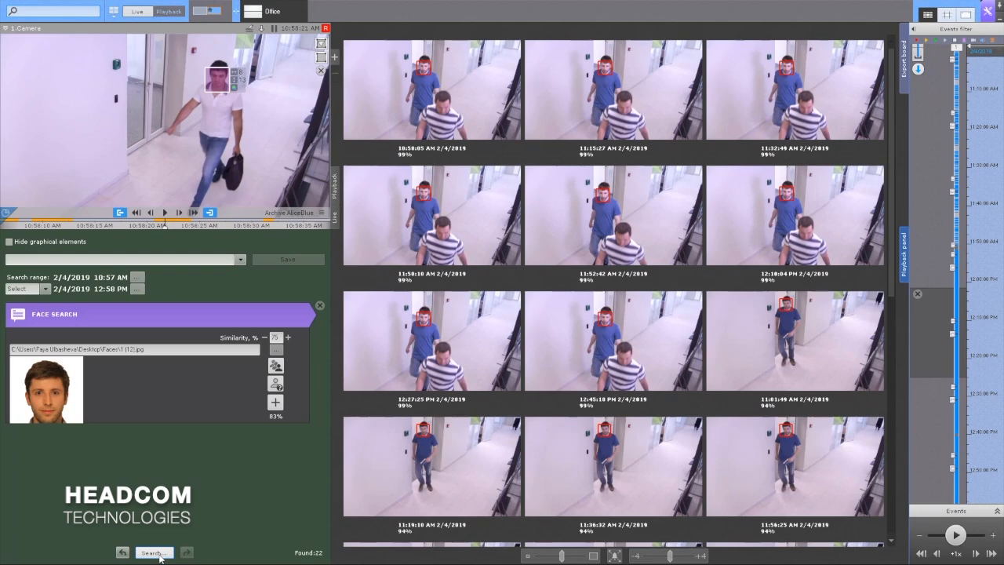
Step: Include 2.Camera in the face search alongside 1.Camera and run the search again
click(69, 14)
click(84, 72)
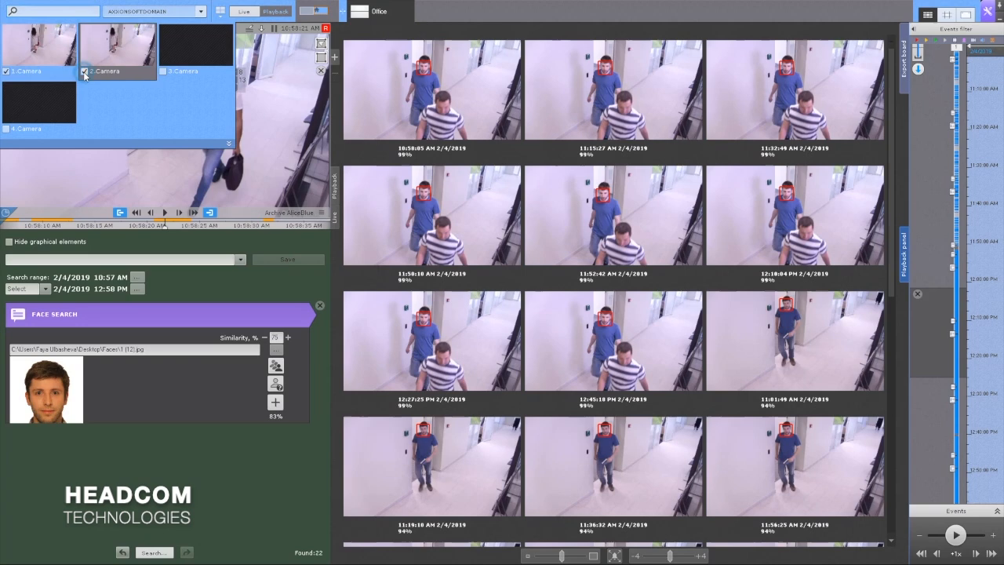
click(154, 554)
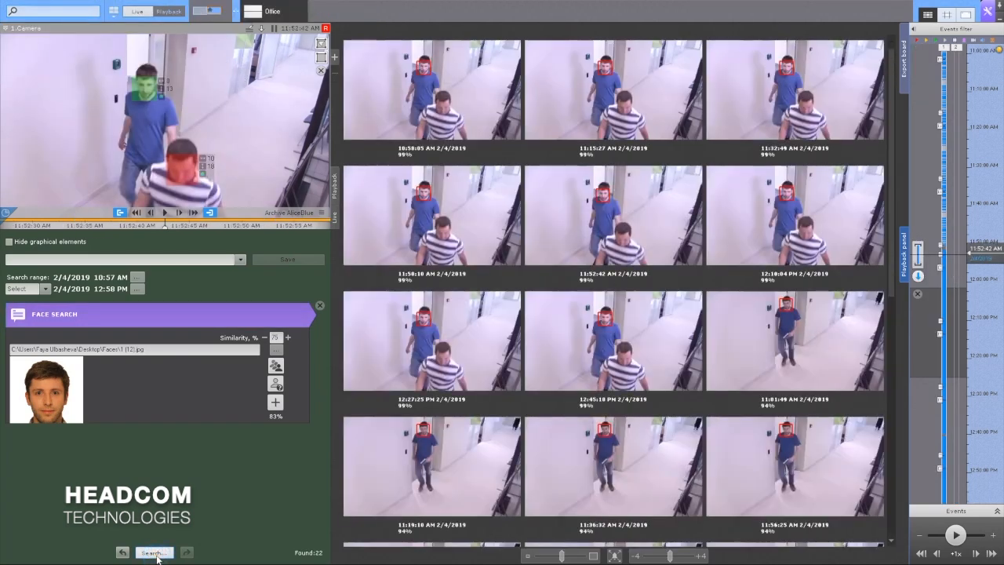